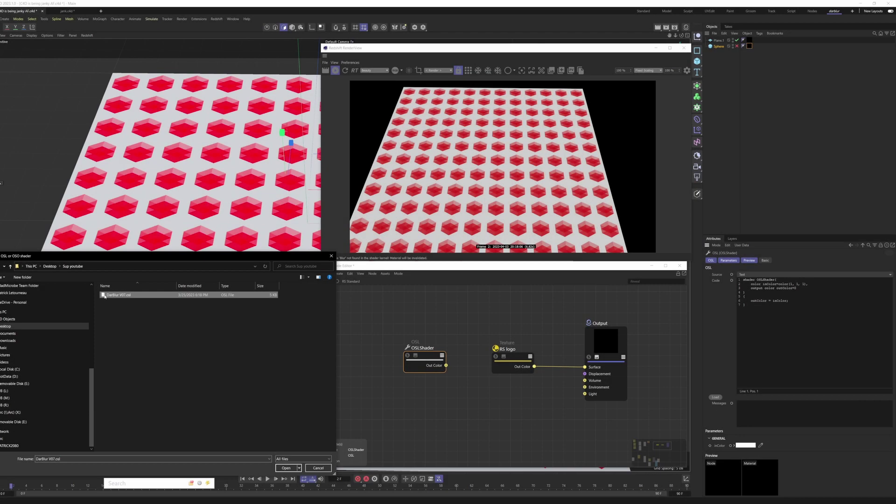
- Load DarBlur V07.osl into the OSL shader node and connect its UV Offset to the RS logo texture's remap Offset
click(296, 469)
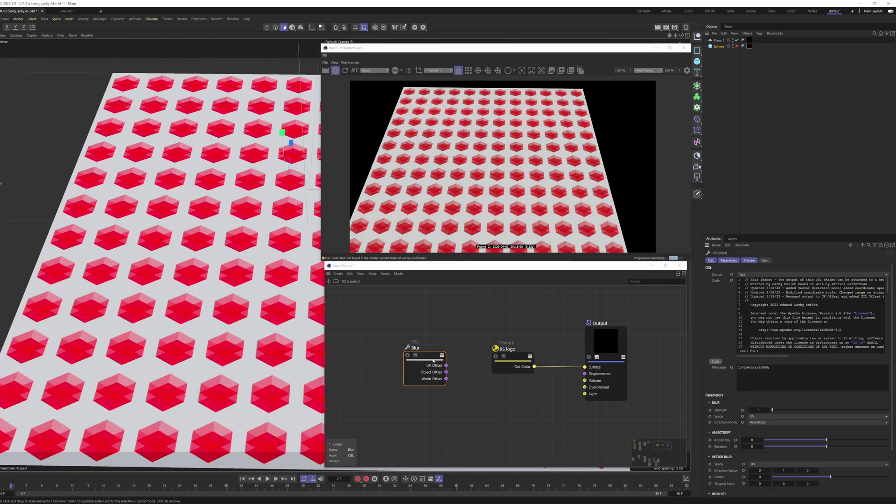
drag(446, 365, 513, 369)
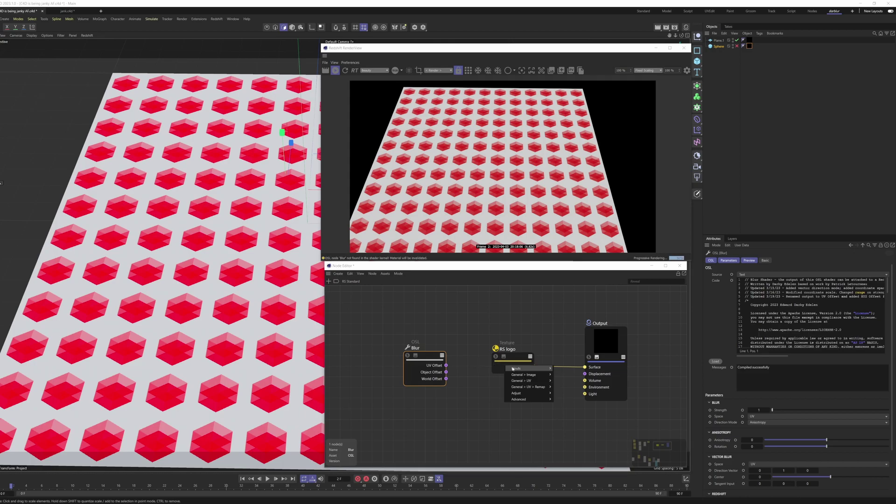
mouse_move(527, 389)
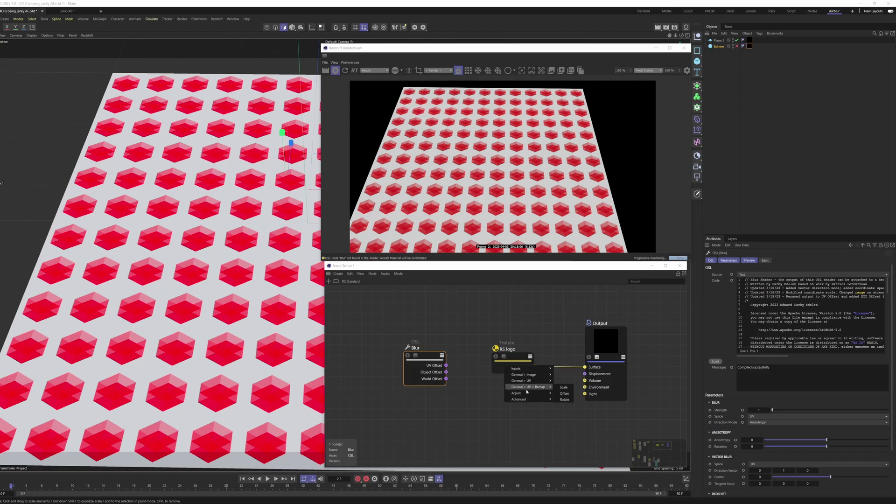
click(564, 393)
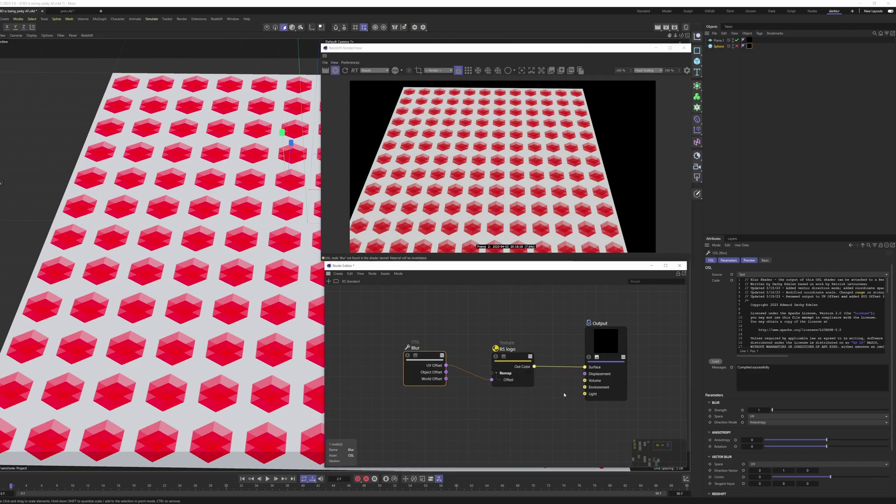
- Set the Blur node's Strength to 10
click(755, 410)
text(0)
key(Return)
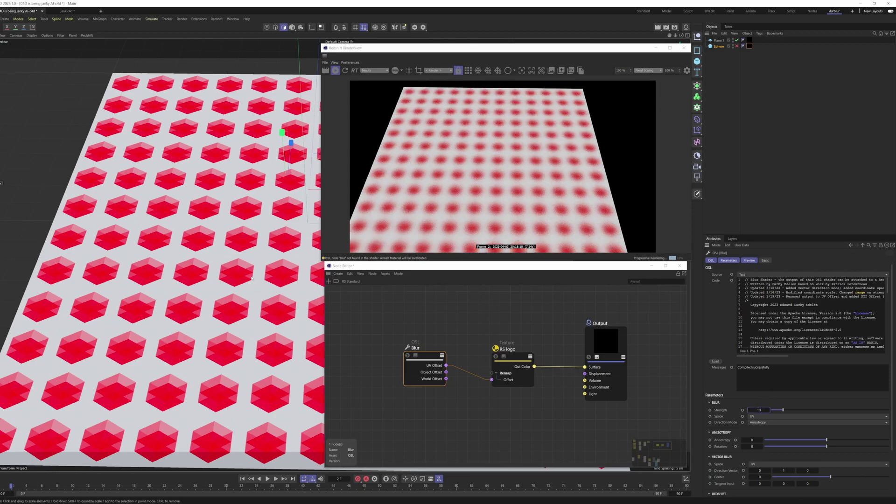
scroll(251, 278, up, 10)
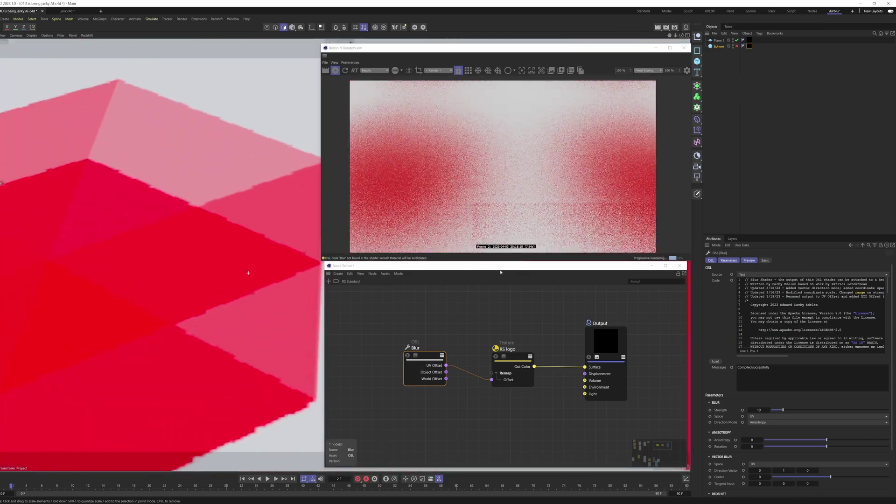
scroll(248, 272, up, 3)
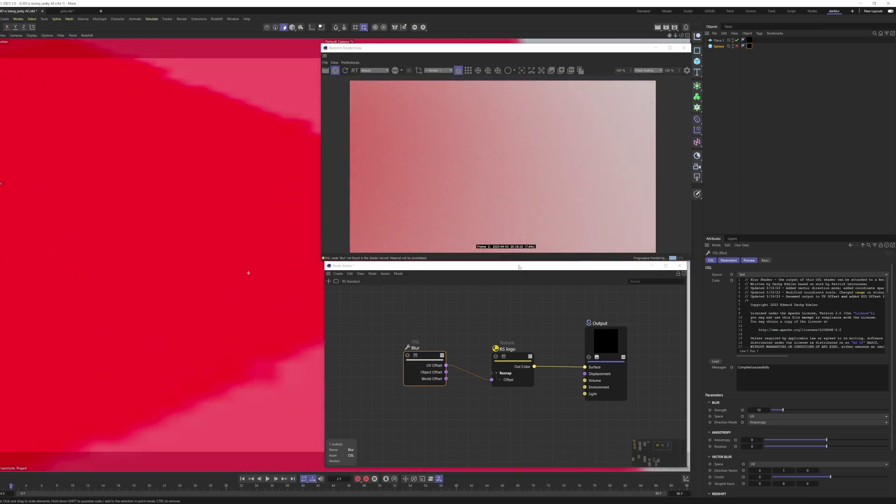
scroll(249, 273, down, 12)
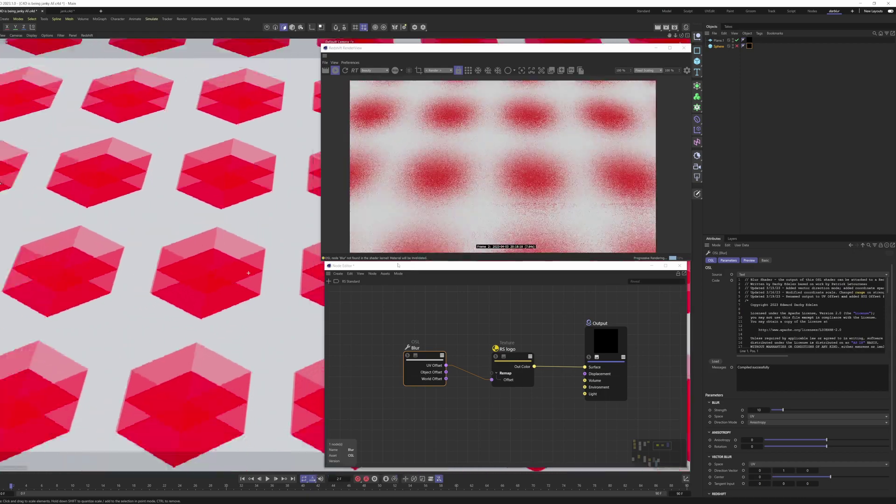
scroll(279, 269, up, 3)
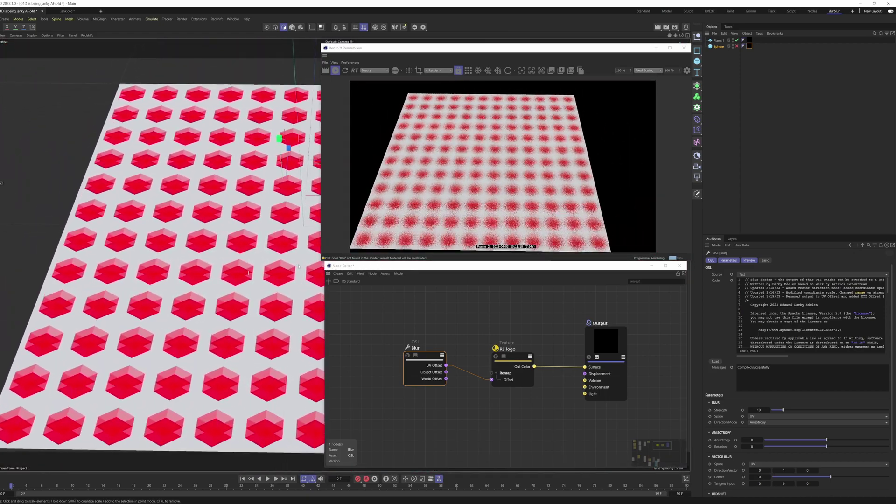
scroll(128, 296, up, 1)
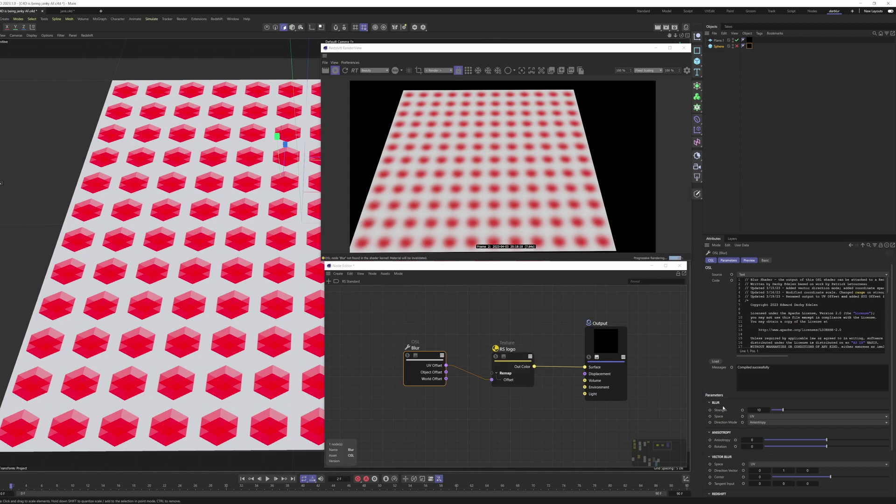
- Raise the Blur node's Strength to 100
click(752, 410)
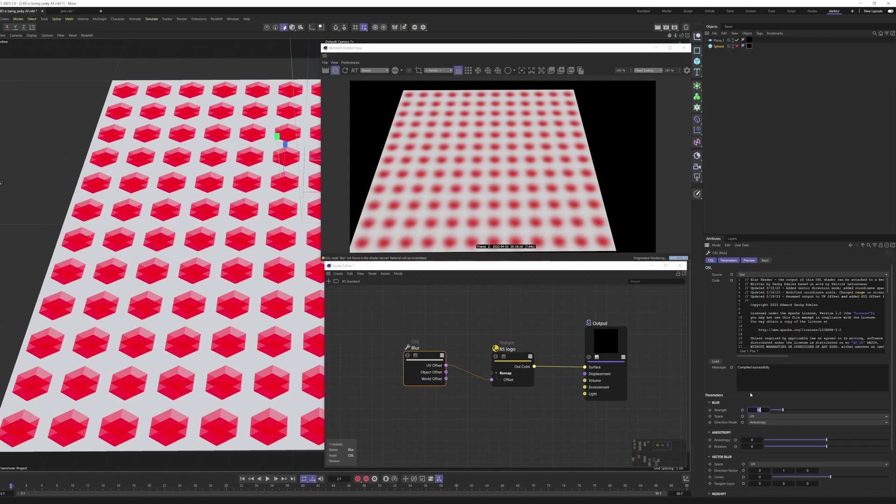
text(100)
key(Return)
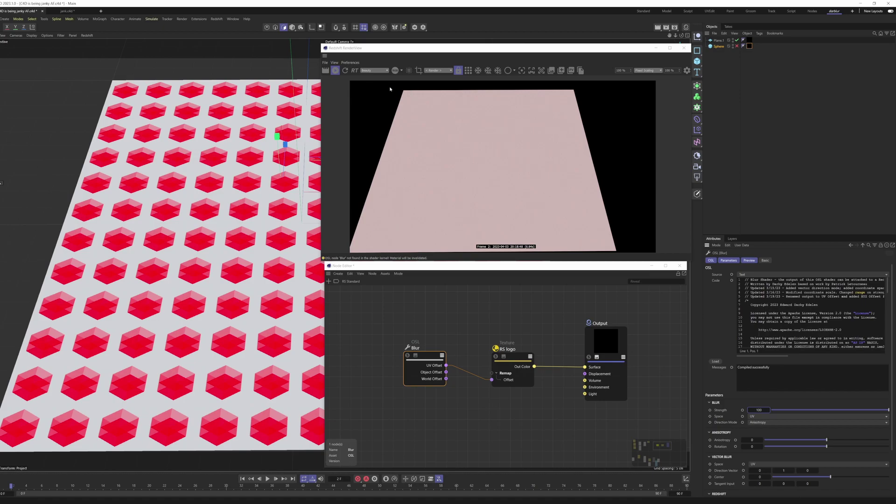
- Set the Blur node's Strength to 10 and its blur Space to World
click(760, 410)
text(10)
key(Return)
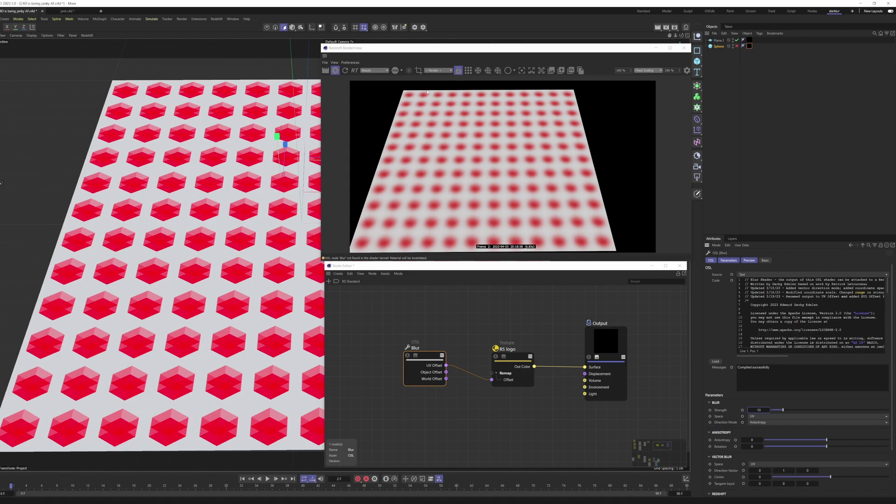
click(758, 416)
click(766, 429)
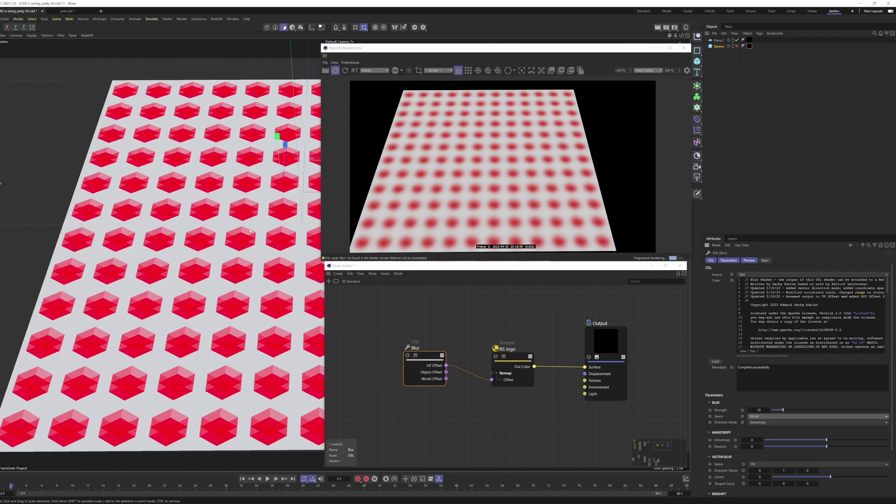
- Resize the plane object to 10 cm width and 10 cm height
click(719, 41)
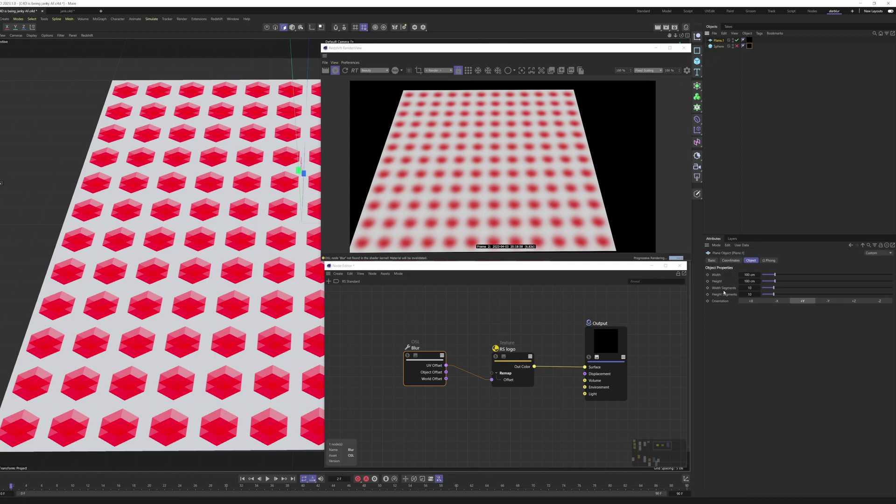
double_click(747, 275)
text(1)
key(Tab)
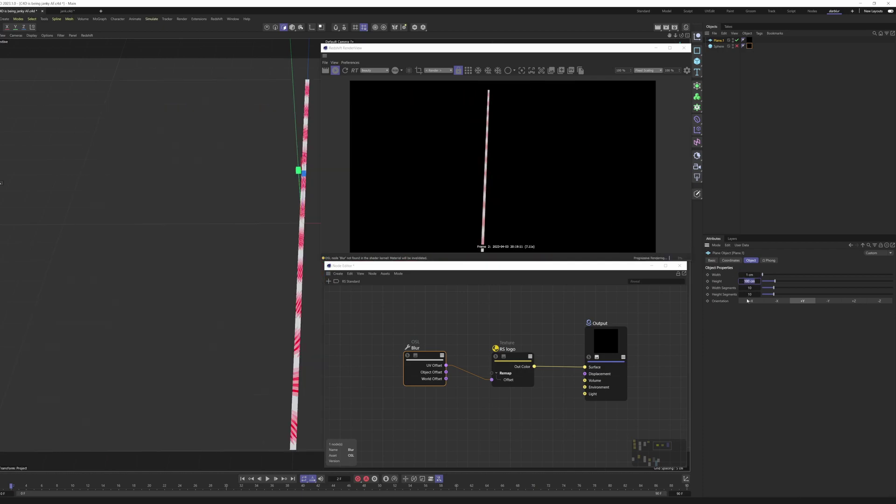
text(10)
key(Return)
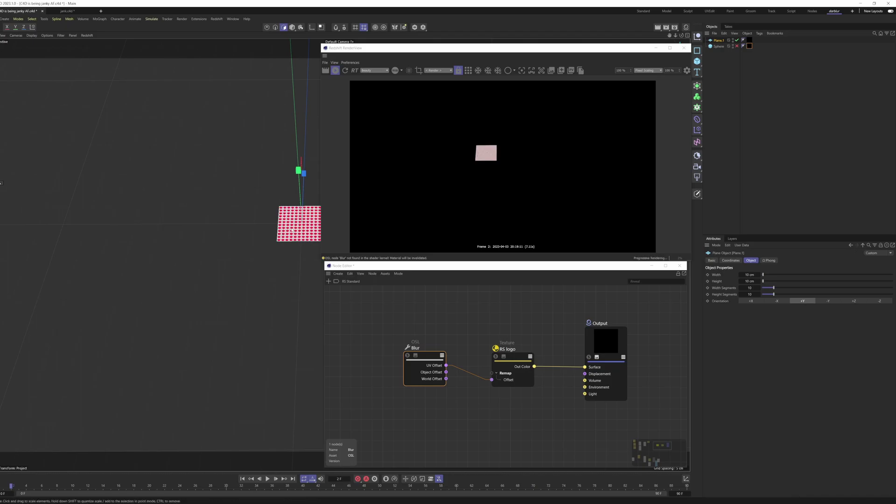
key(f)
alt+right_drag(291, 230, 621, 233)
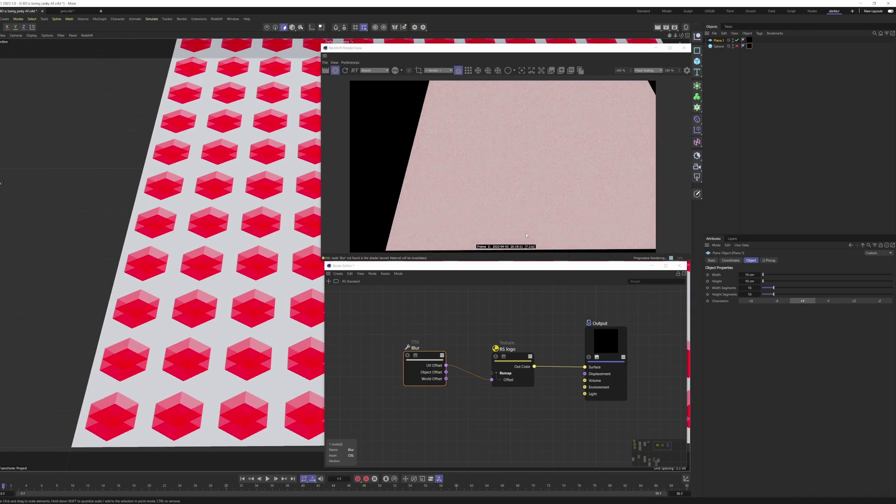
- Set the plane's width and height back to 100 cm each
double_click(750, 275)
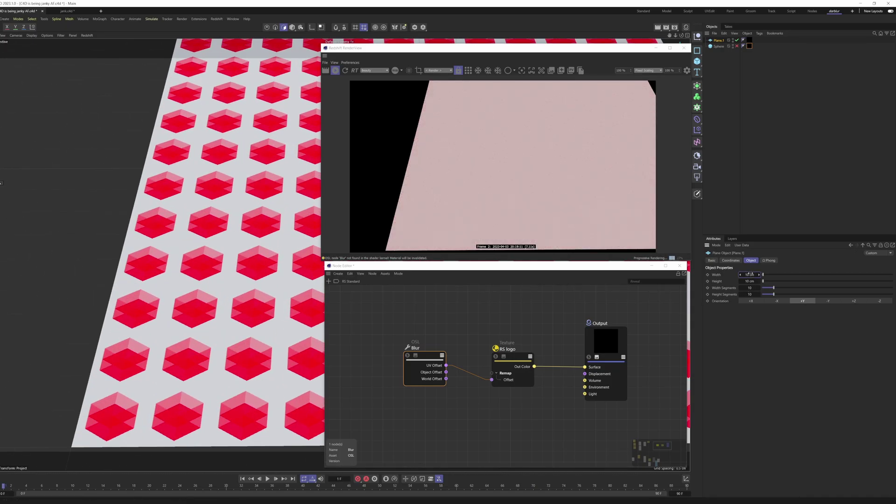
text(100)
key(Tab)
text(100)
key(Return)
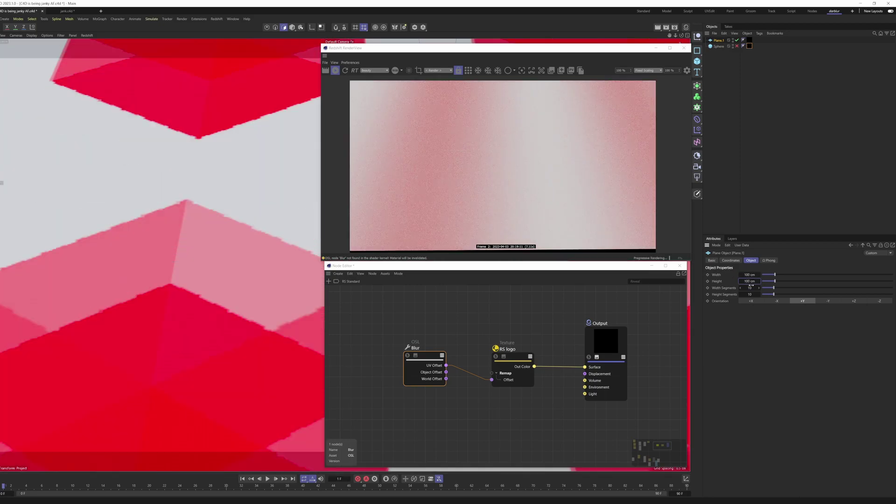
scroll(208, 279, down, 10)
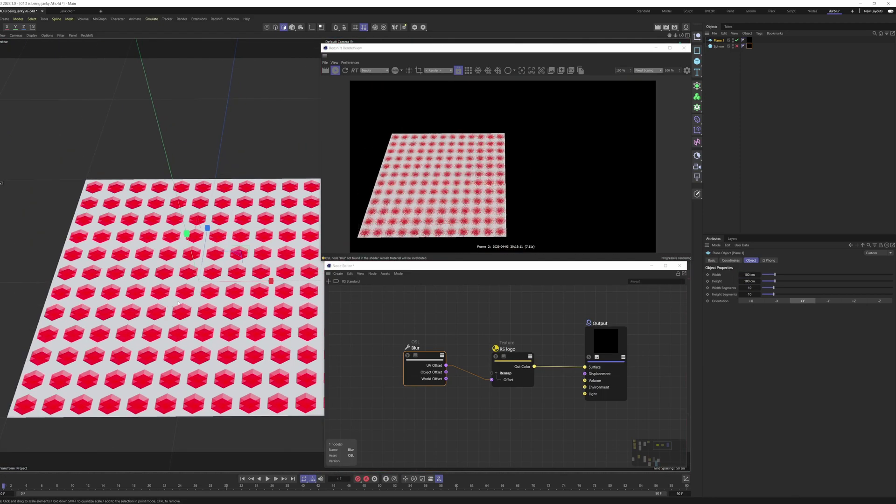
scroll(210, 261, up, 3)
- Choose World again as the Blur node's blur Space
click(426, 354)
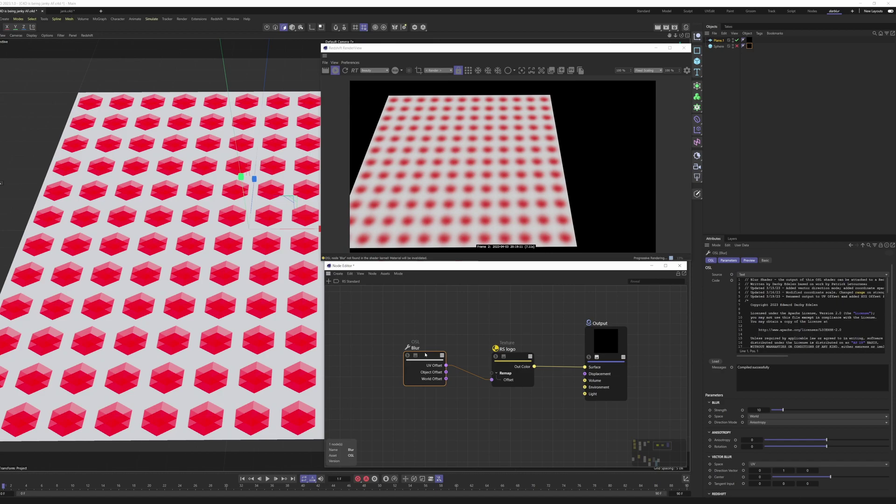
click(756, 416)
click(763, 430)
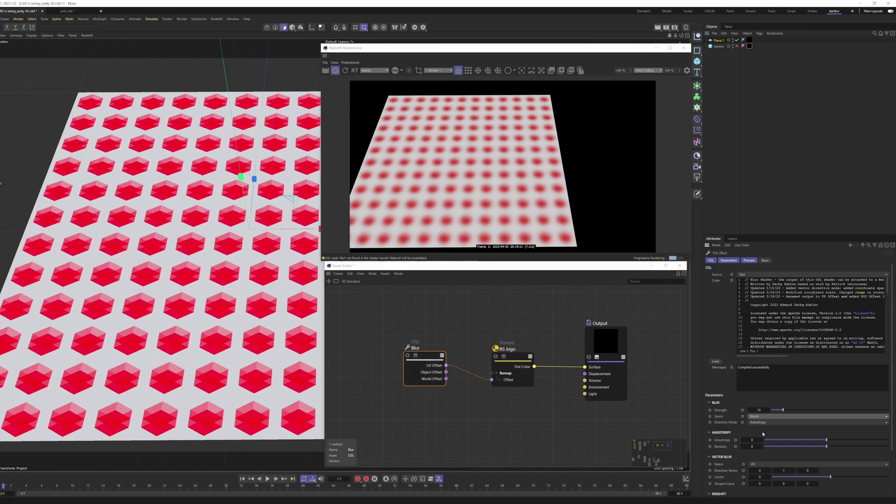
- Scale the plane object to 0.1 on all three axes through its coordinates
click(749, 126)
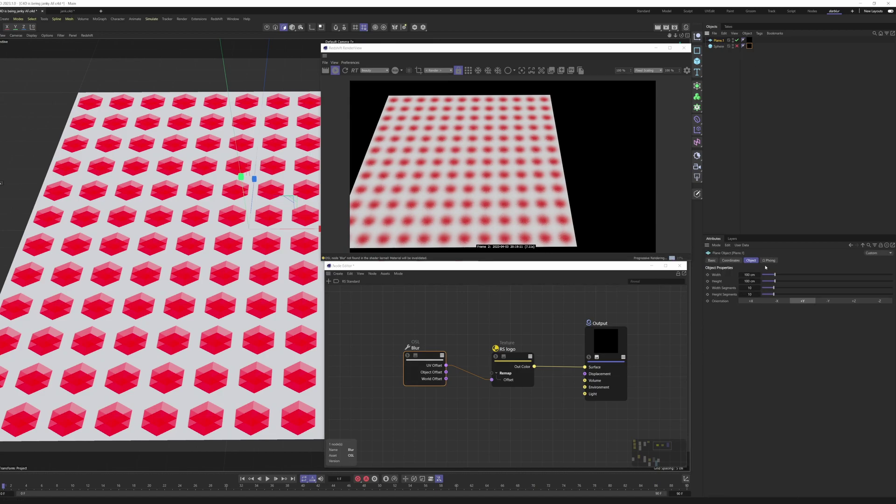
click(734, 261)
drag(793, 296, 799, 288)
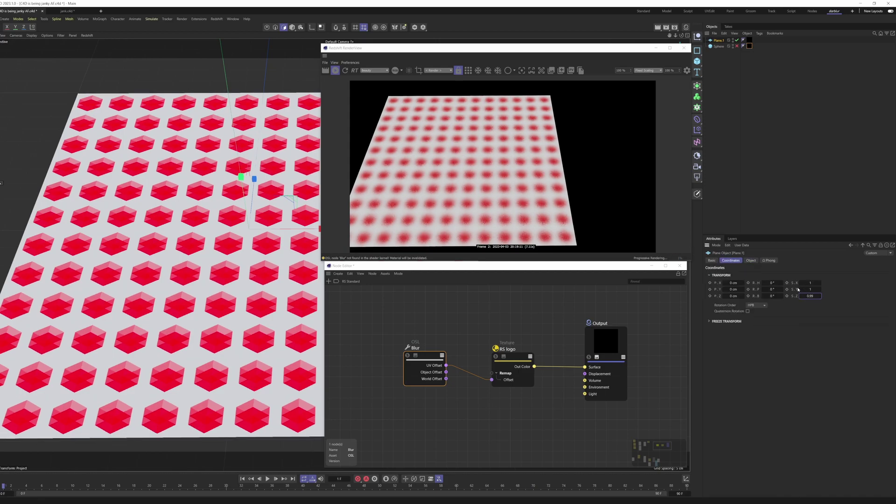
double_click(810, 296)
text(.1)
key(ctrl+Return)
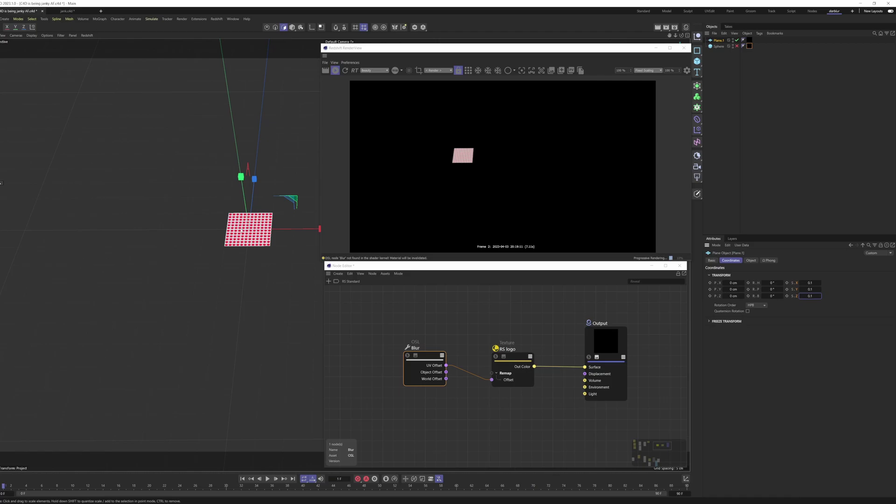
alt+right_drag(241, 228, 461, 222)
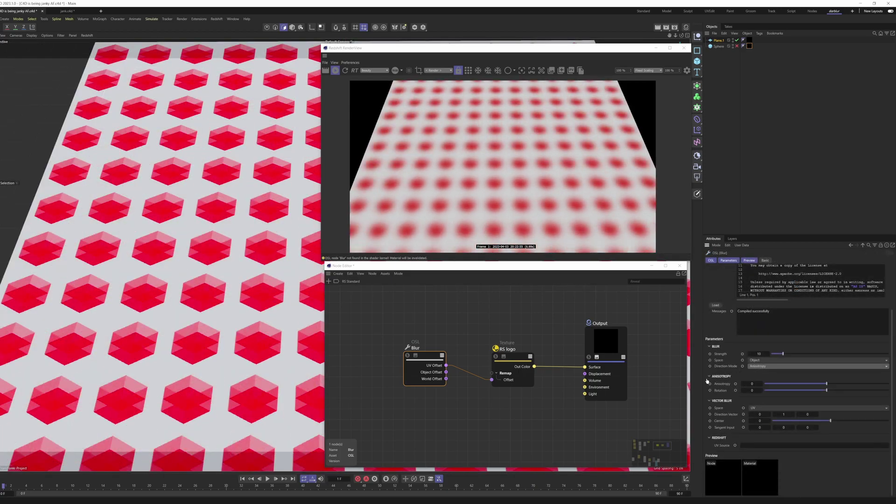
- Set the Blur node's Anisotropy to 1 and its Rotation to about -97
click(745, 385)
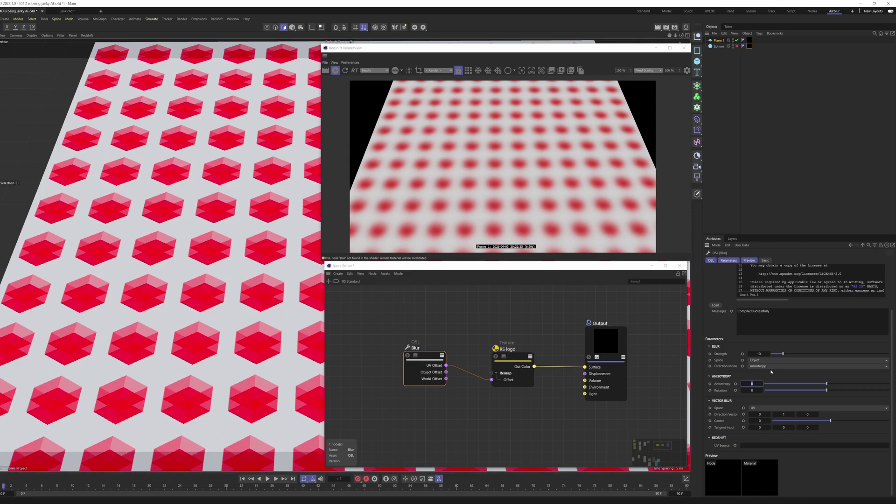
text(1)
key(Return)
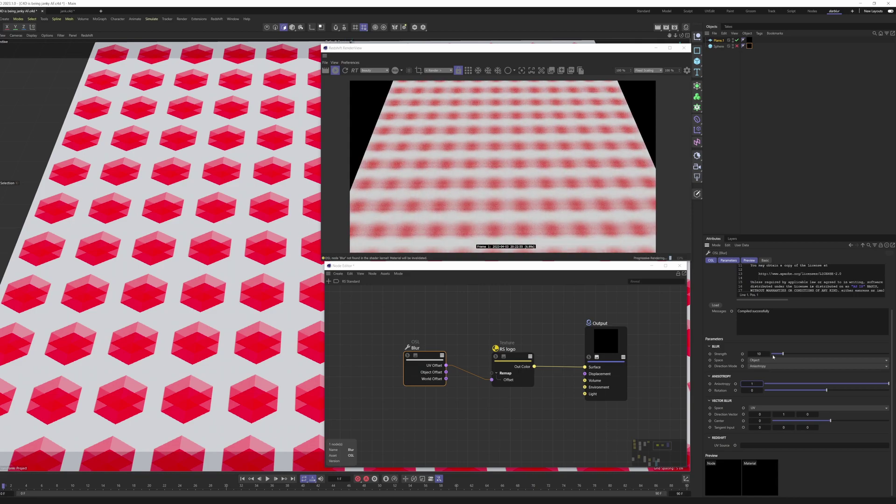
drag(846, 392, 869, 392)
drag(799, 394, 794, 394)
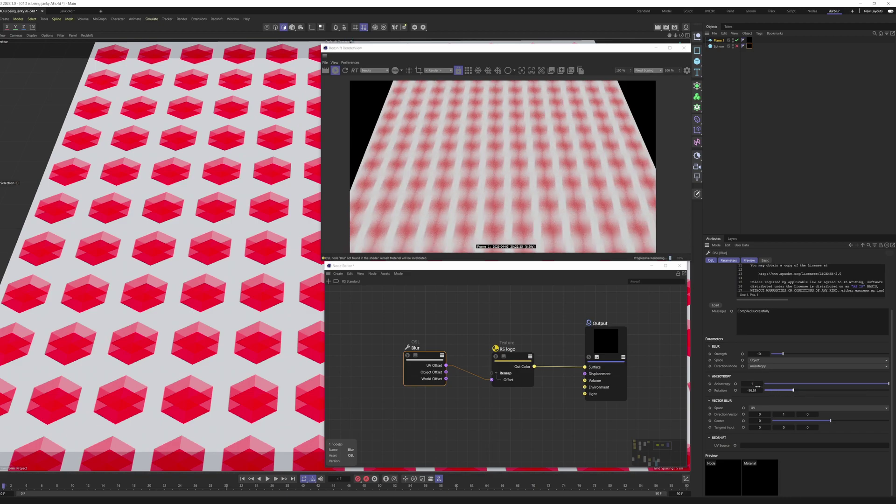
- Increase the anisotropic blur's Strength to 30
click(760, 353)
text(30)
key(Return)
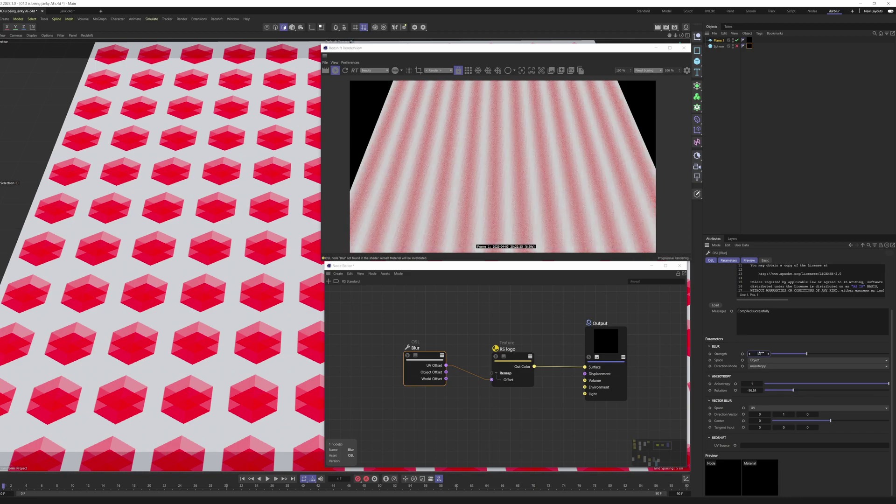
click(781, 391)
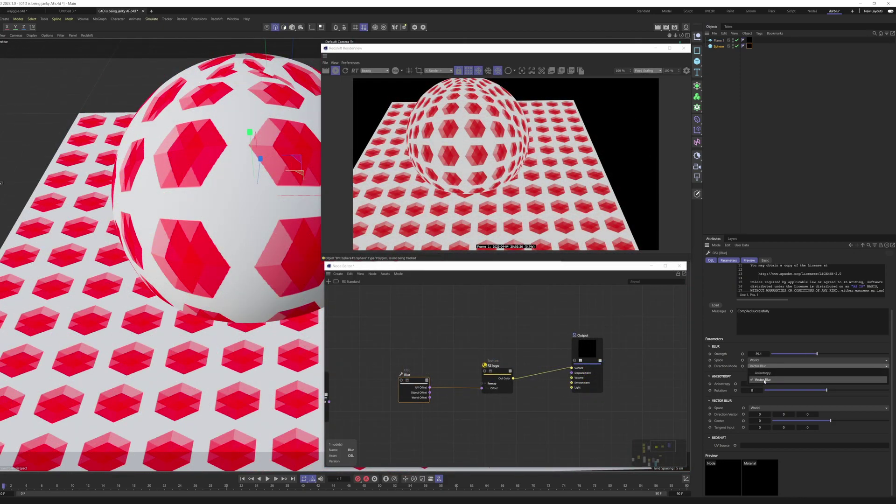
- Use Vector Blur as the Blur node's Direction Mode, with the vector blur Space set to World
click(765, 380)
click(755, 409)
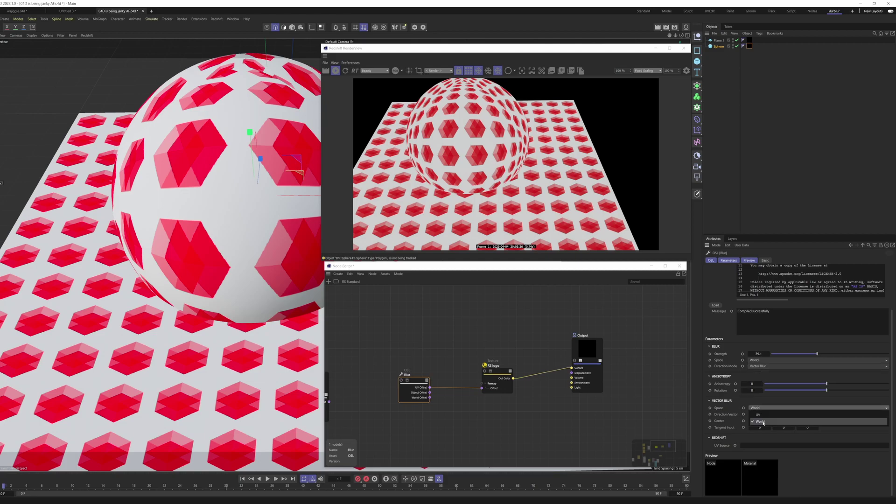
click(763, 423)
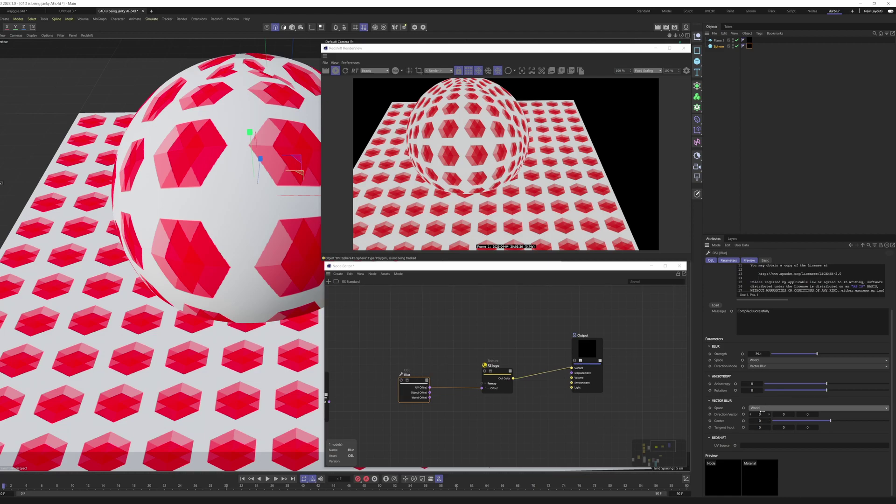
- Set the X component of the vector blur's Direction Vector to 1
click(760, 414)
text(1)
key(Return)
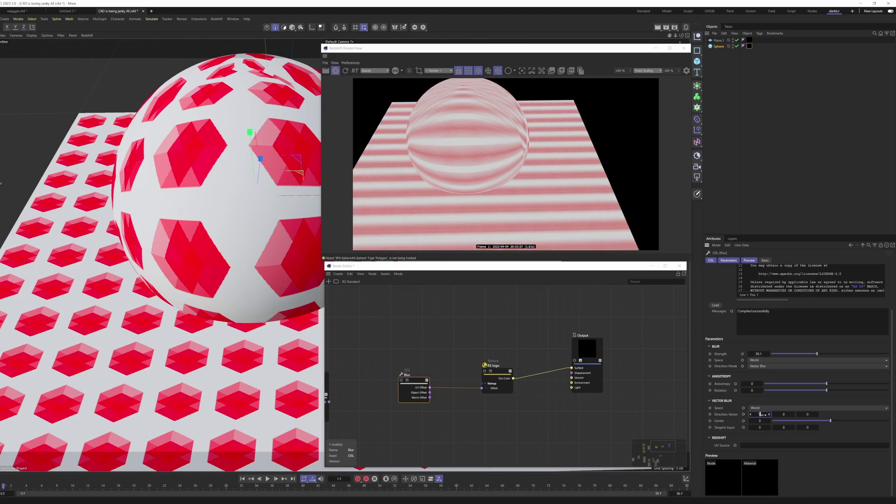
- Set the vector blur's Direction Vector to 0, 1, 0 for a vertical blur, and to 1, 1, 0 for a diagonal one
text(0)
key(Tab)
text(1)
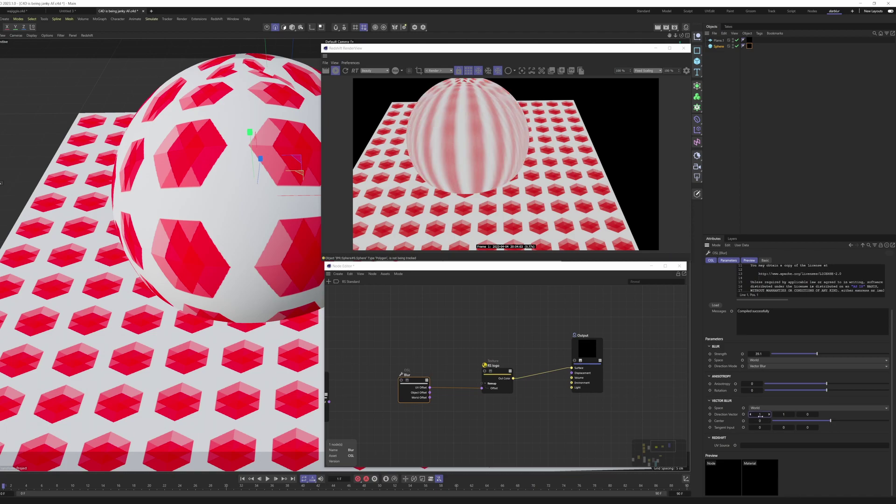
key(Return)
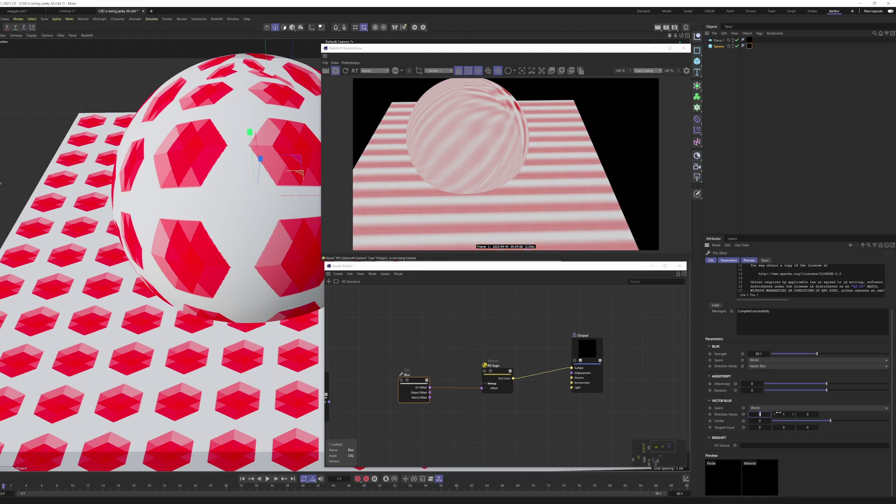
- Preview the uppermost Maxon Noise node by connecting its Out Color to the Output node's Surface
click(530, 431)
alt+middle_drag(438, 422, 526, 407)
scroll(436, 422, down, 2)
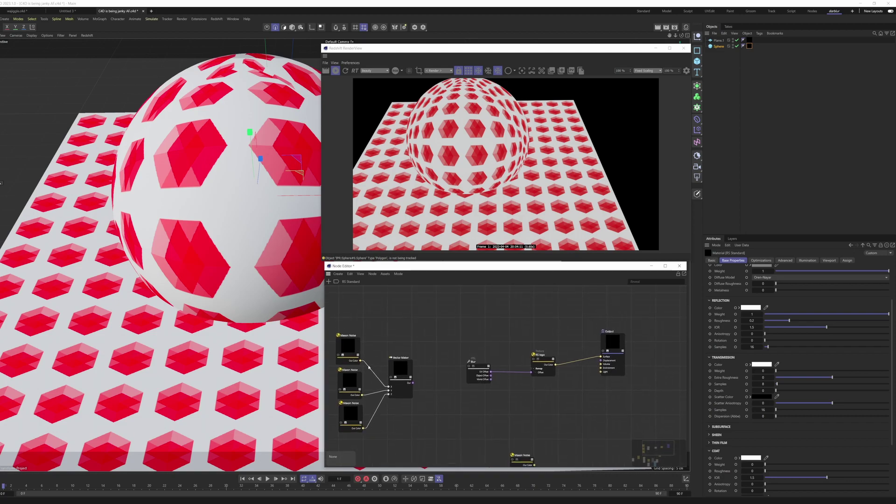
drag(360, 362, 601, 358)
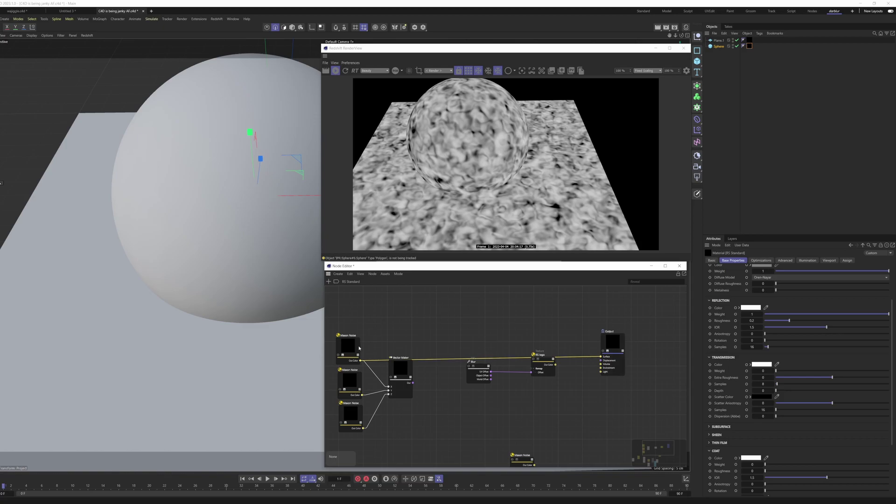
- Change the noise Type of all three Maxon Noise nodes to Wavy Turbulence
drag(366, 313, 359, 410)
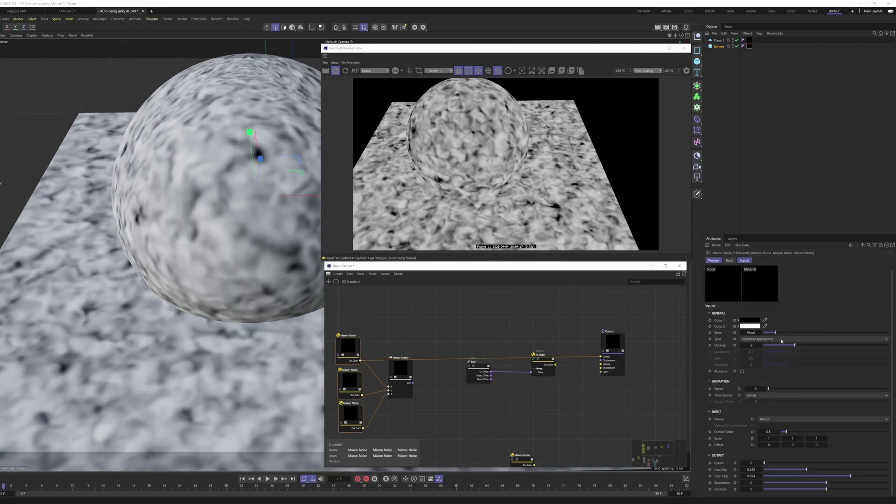
click(798, 339)
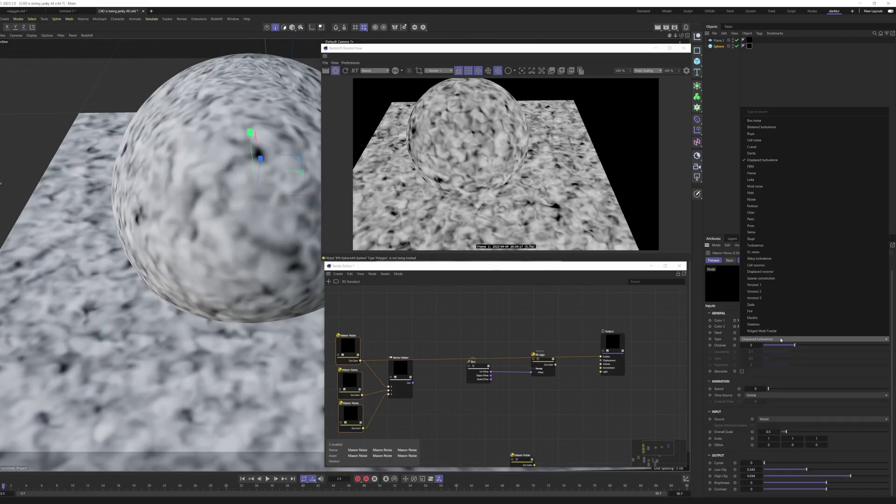
click(771, 258)
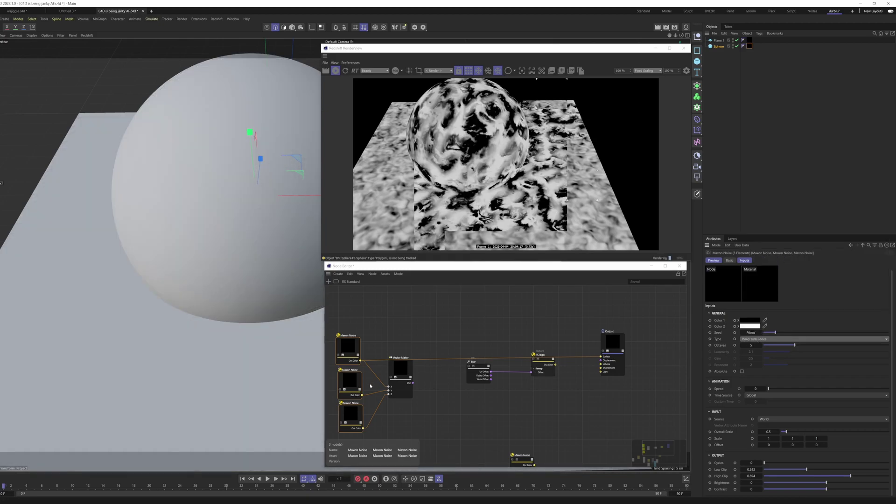
- Preview the middle Maxon Noise and the Vector Maker through the Output's Surface, and reconnect the RS logo texture
drag(364, 395, 601, 358)
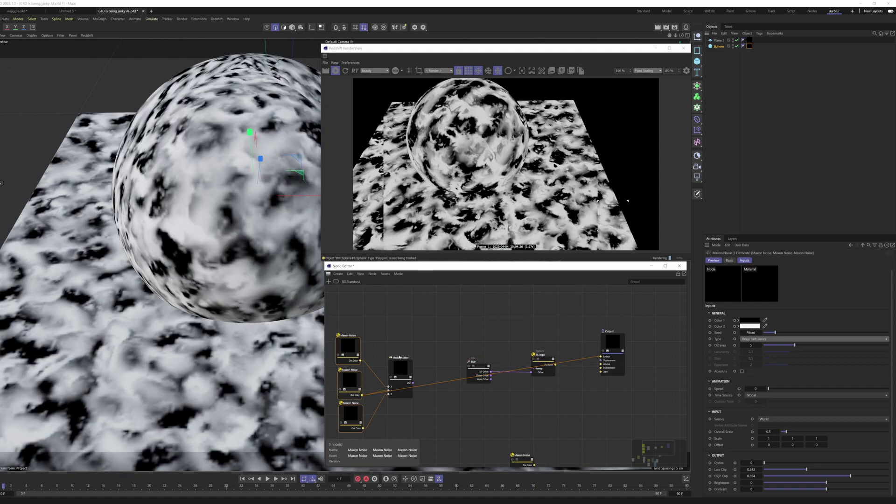
drag(399, 358, 401, 344)
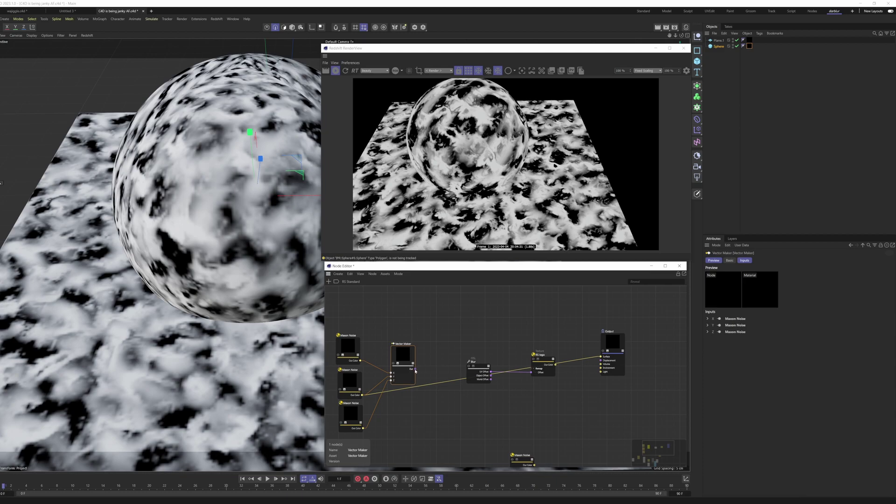
drag(415, 371, 601, 357)
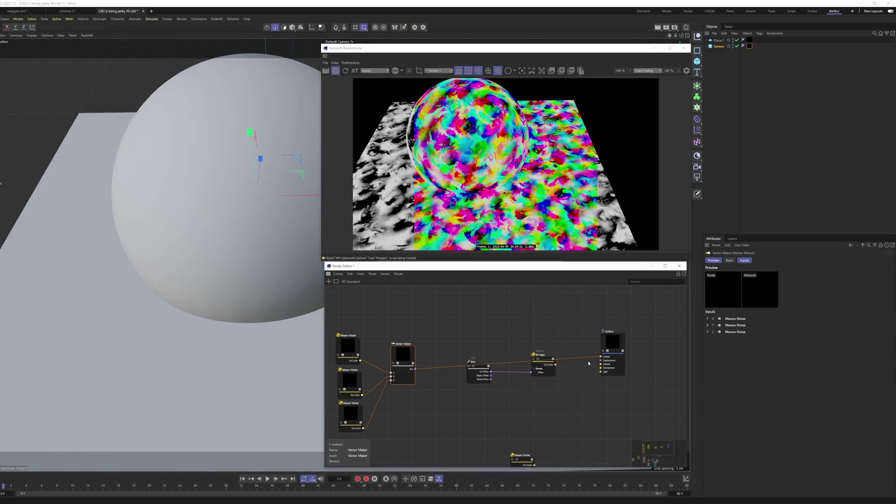
drag(555, 365, 604, 359)
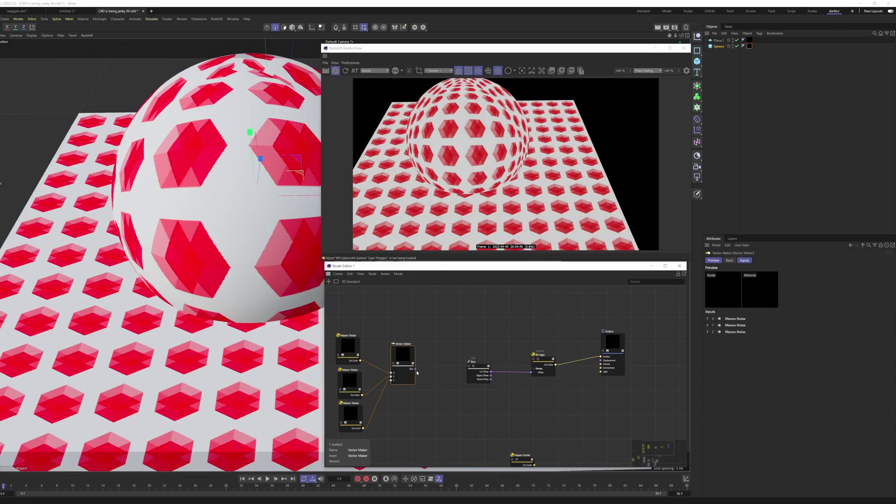
- Connect the Vector Maker's output to the Blur node's vector blur Direction Vector
drag(415, 369, 472, 378)
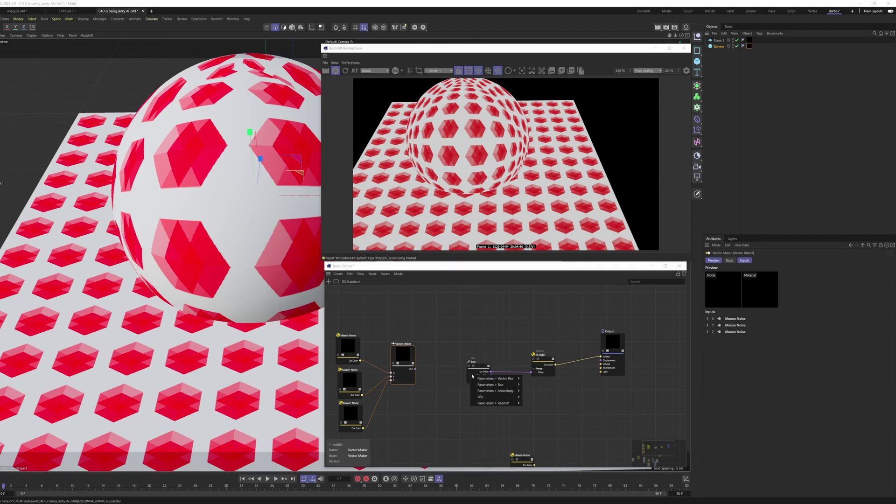
mouse_move(509, 382)
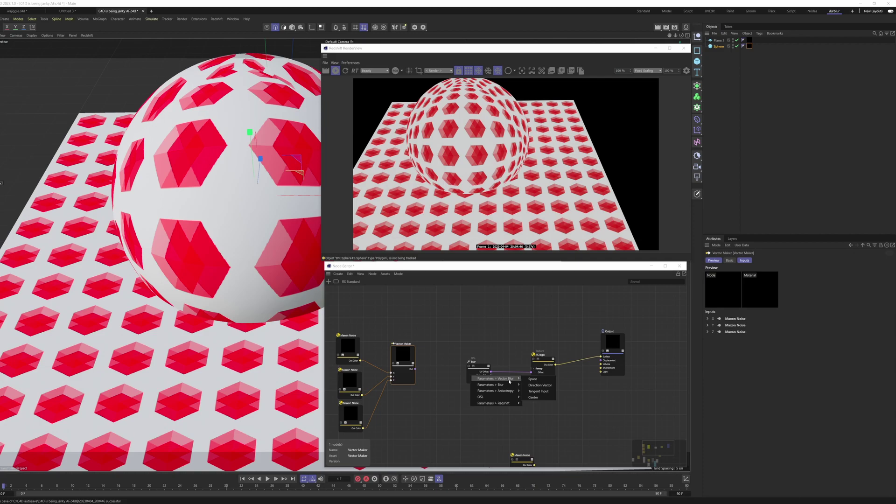
click(540, 385)
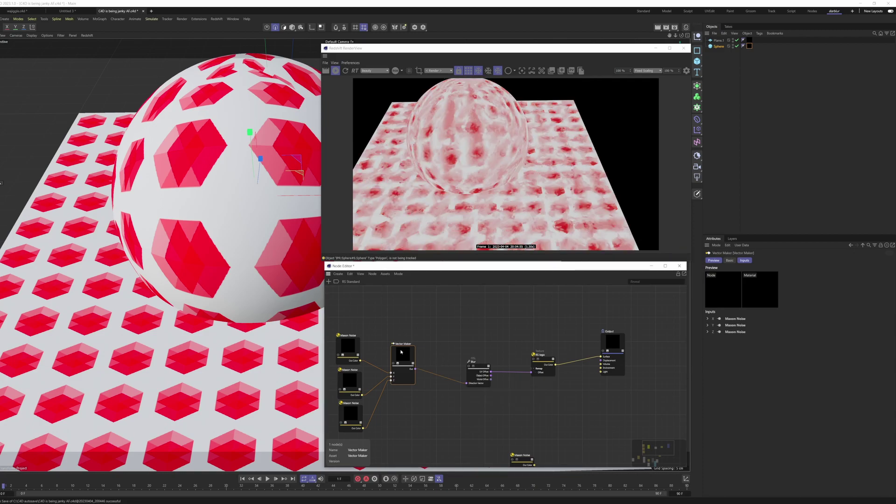
- Set the Overall Scale of all three Maxon Noise nodes to 0.2
alt+drag(230, 309, 373, 435)
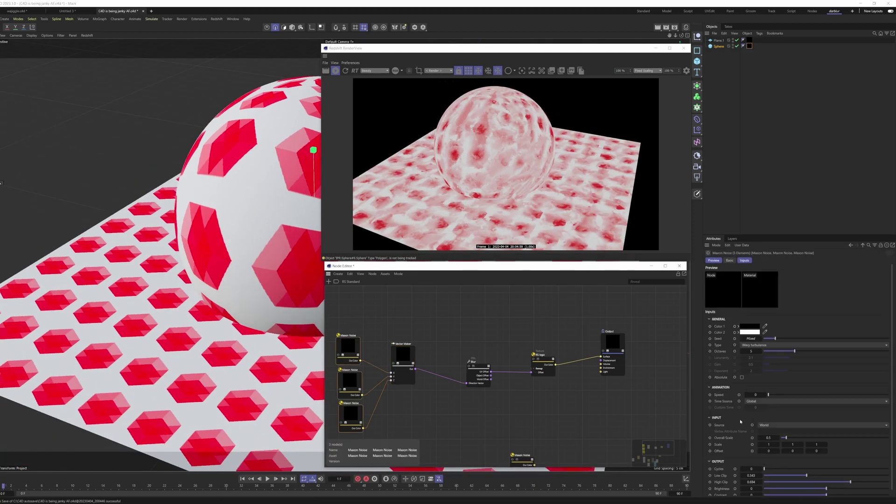
click(767, 438)
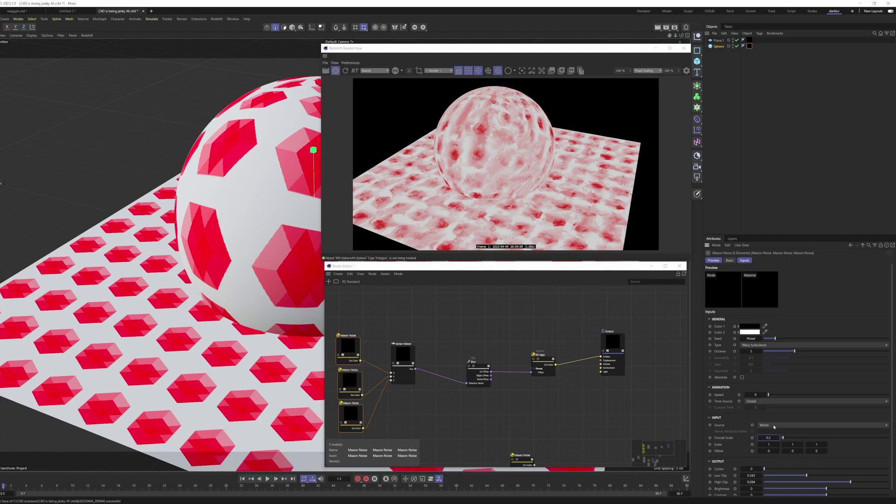
text(0.2)
key(Return)
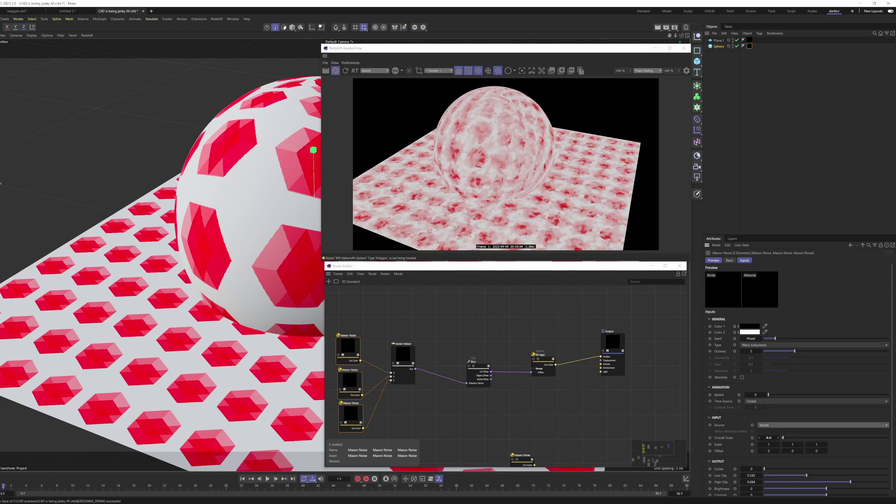
- Reduce the Overall Scale of the three Maxon Noise nodes to 0.05
click(769, 437)
text(0.05)
key(Return)
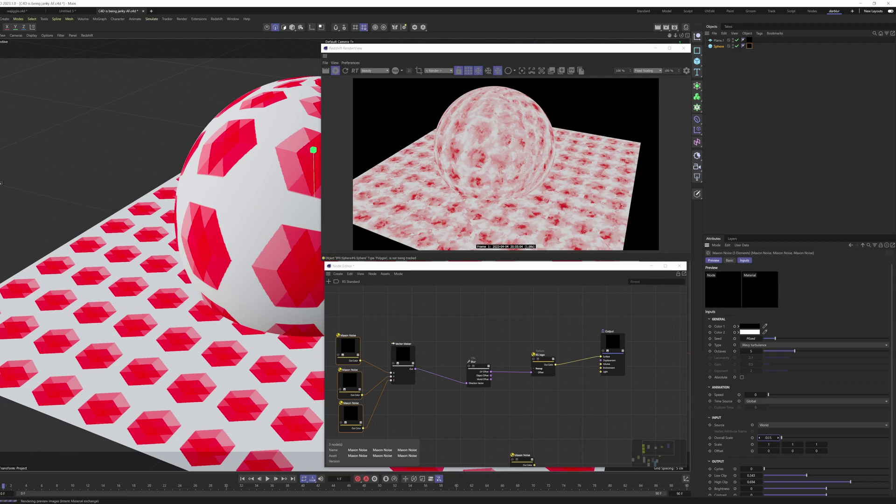
key(Return)
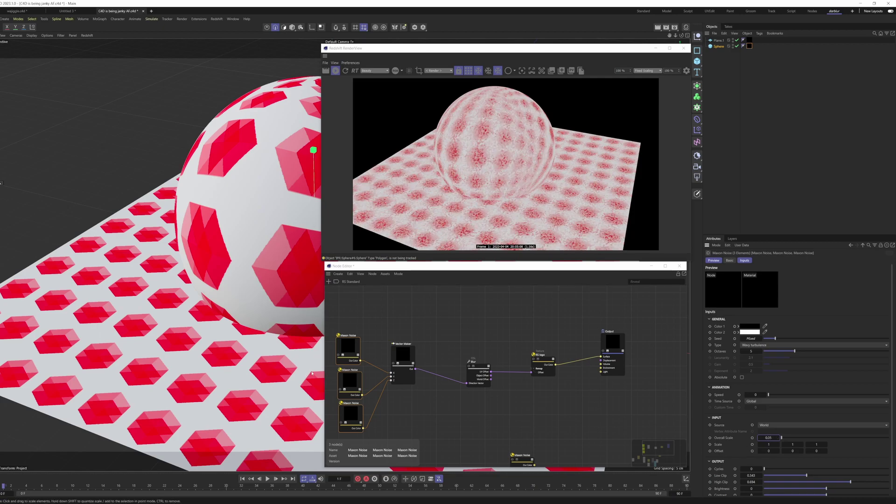
- Lower the Blur node's Strength to about 4.7
click(478, 359)
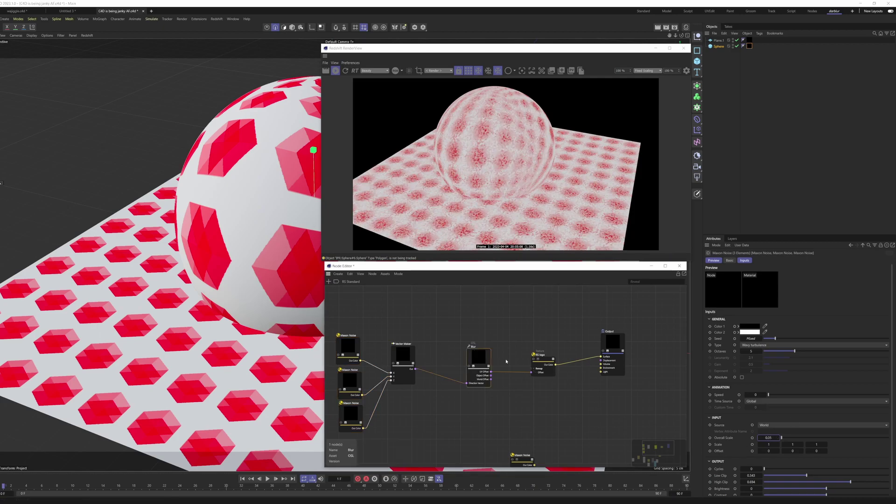
drag(797, 409, 780, 411)
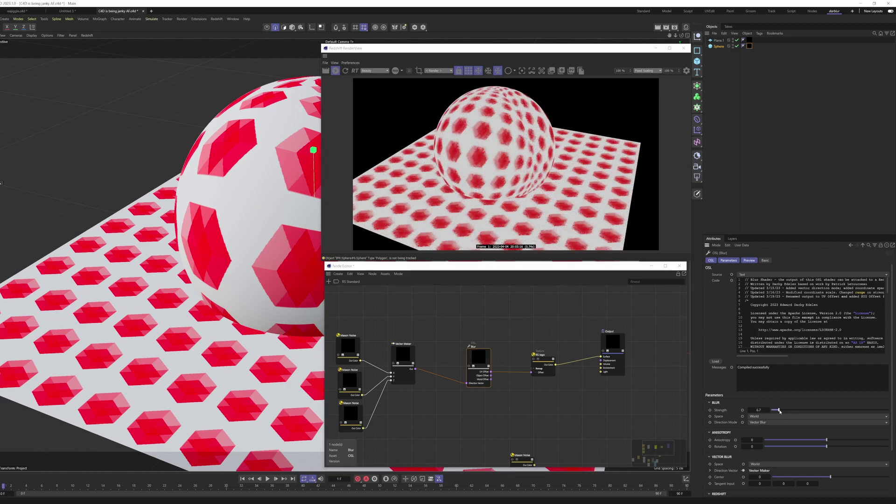
- Return the Overall Scale of the three Maxon Noise nodes to 0.2
drag(367, 320, 343, 416)
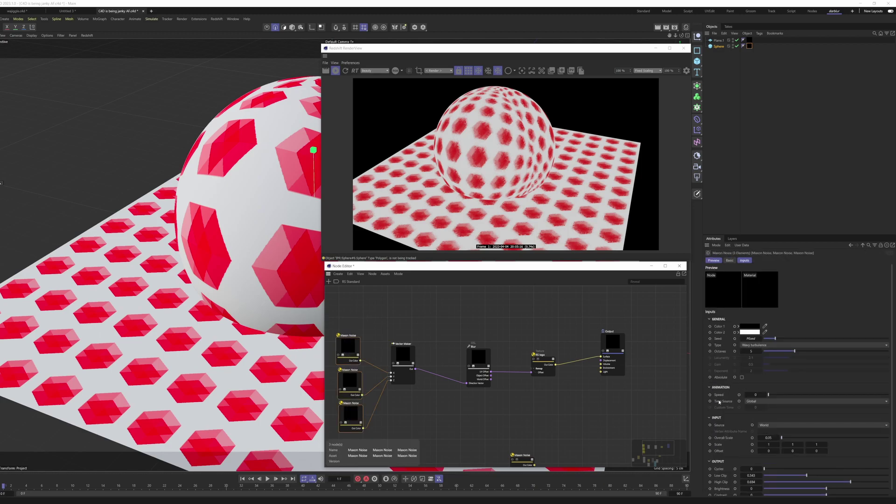
click(769, 438)
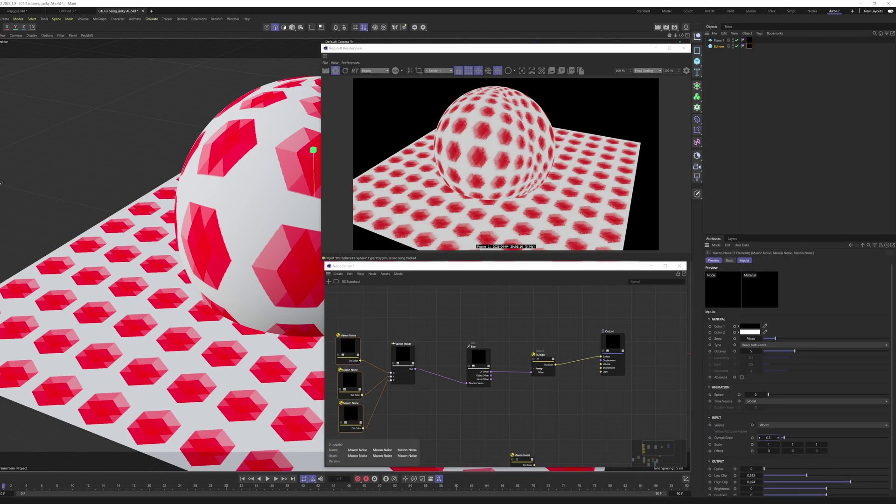
- Raise the Blur node's Strength to 12, and further to about 37
click(537, 360)
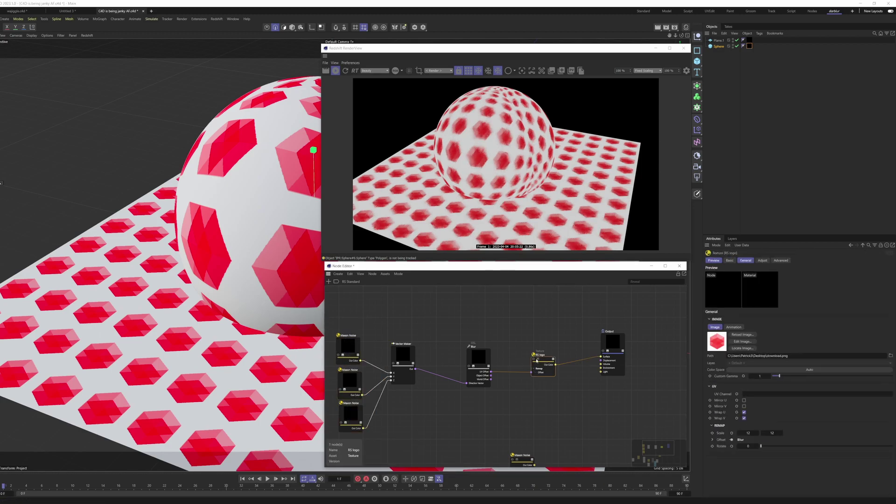
click(478, 359)
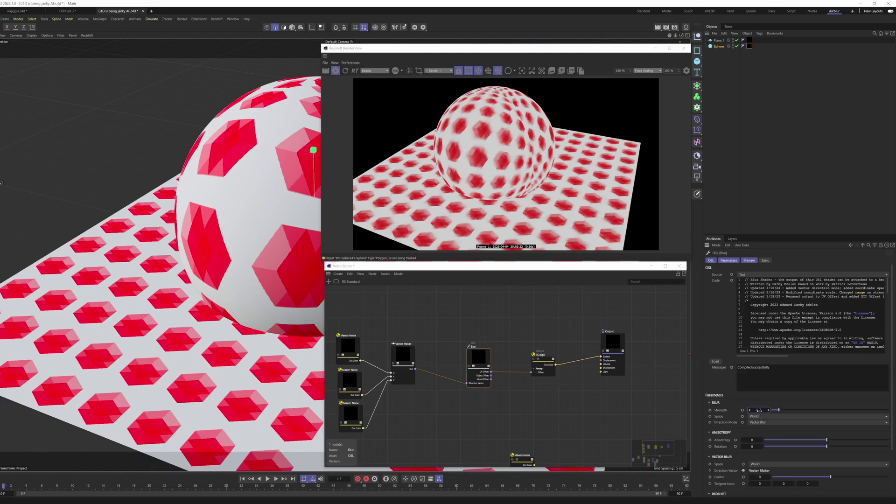
double_click(759, 410)
text(12)
key(Return)
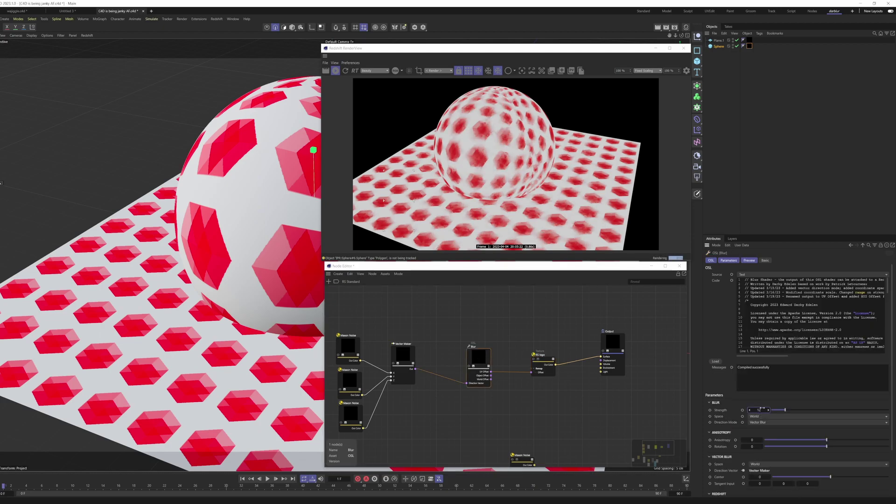
drag(761, 409, 815, 410)
- Vary the vector blur's Center between about -0.88 and 0.86, including about -0.13, and leave it slightly above zero
scroll(756, 409, down, 3)
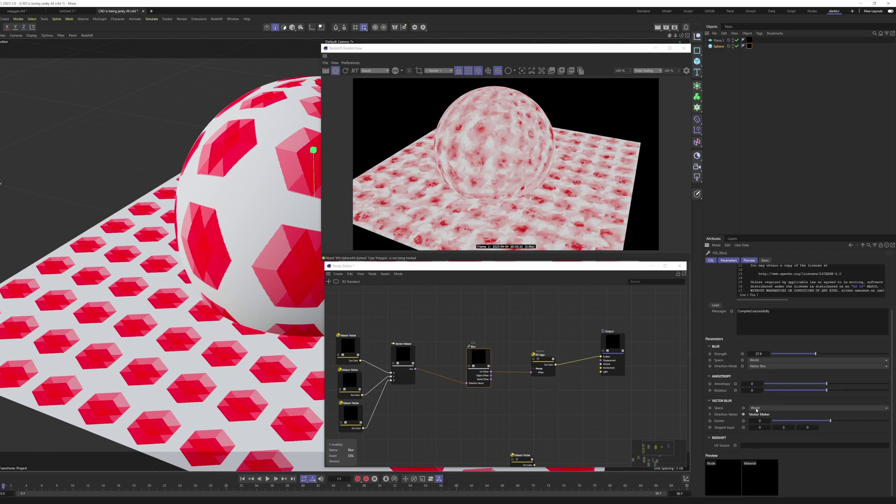
drag(783, 423, 779, 422)
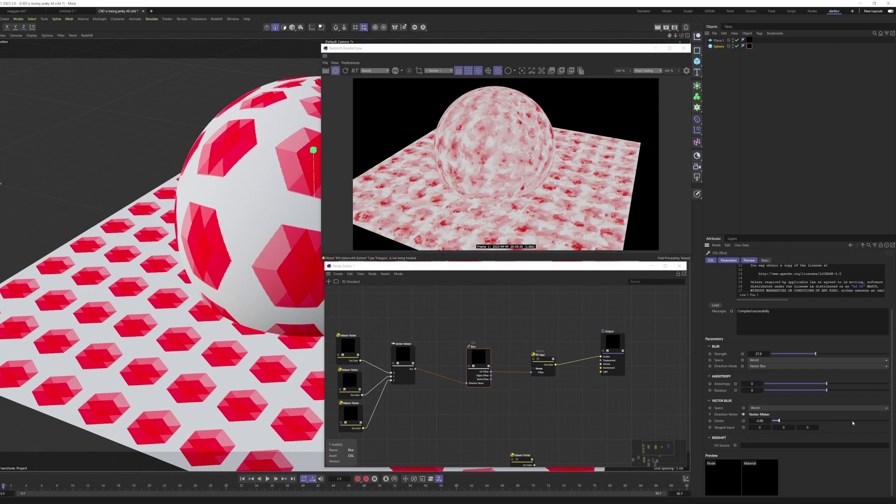
drag(853, 424, 882, 422)
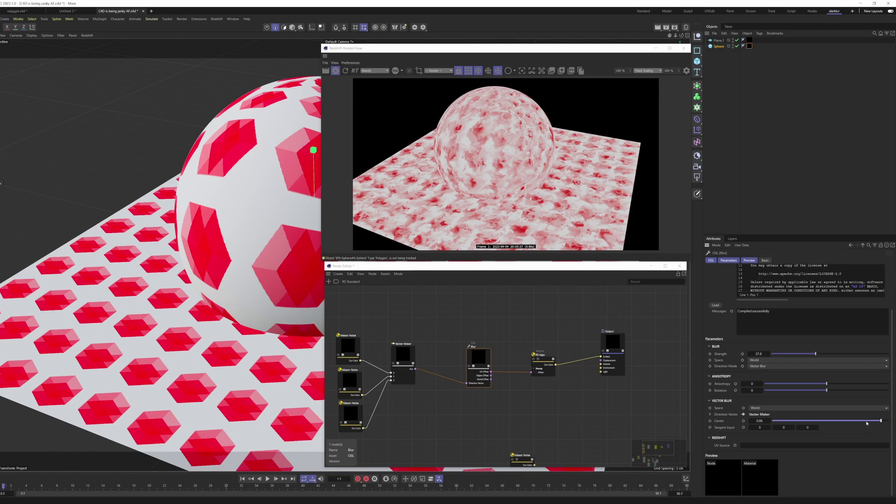
drag(781, 423, 775, 421)
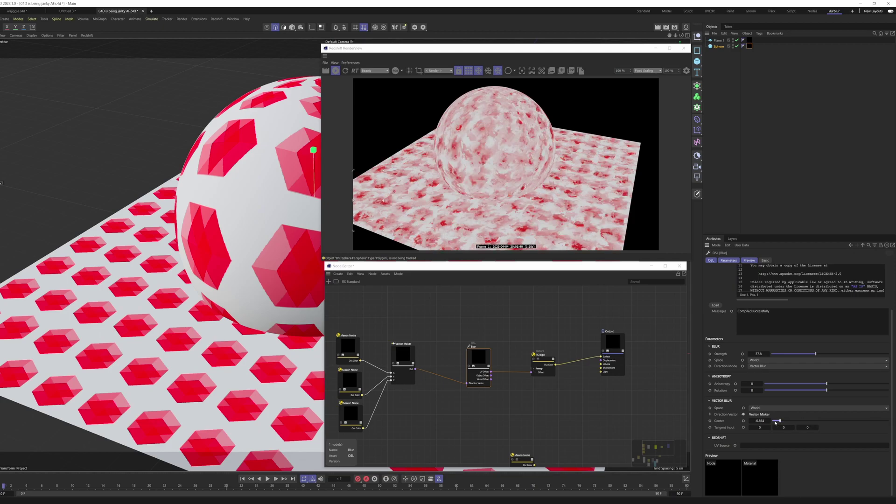
click(799, 422)
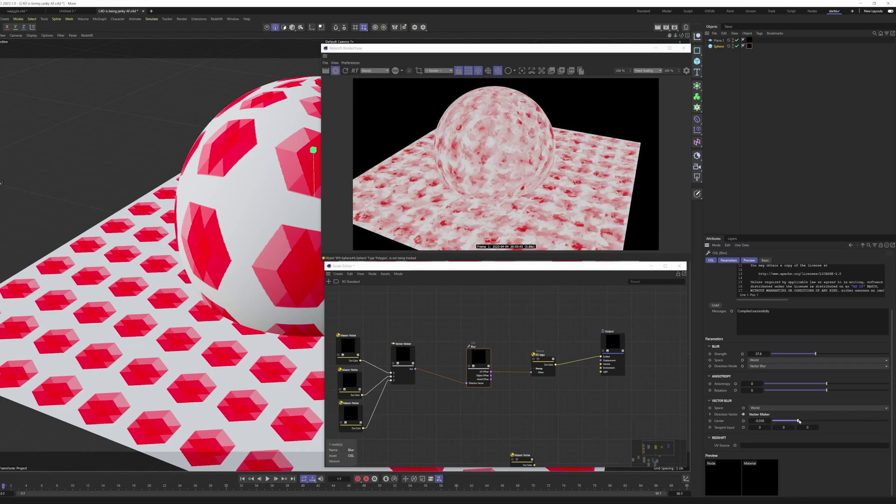
click(824, 421)
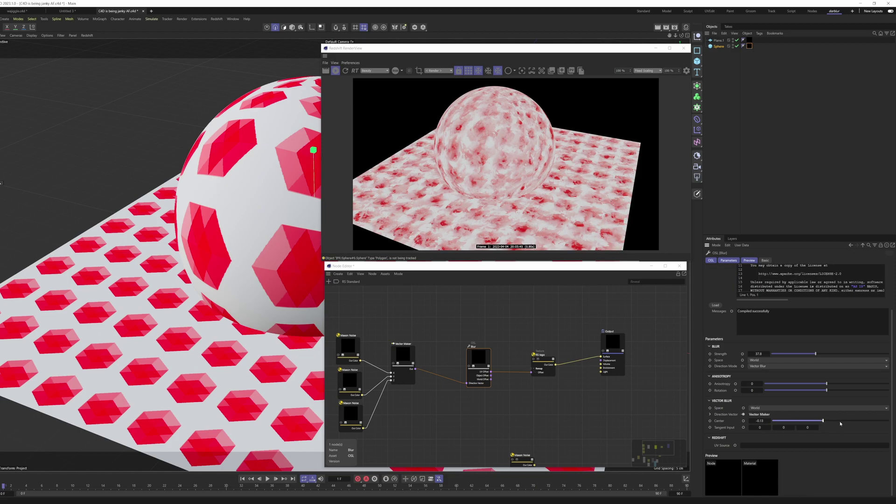
click(843, 422)
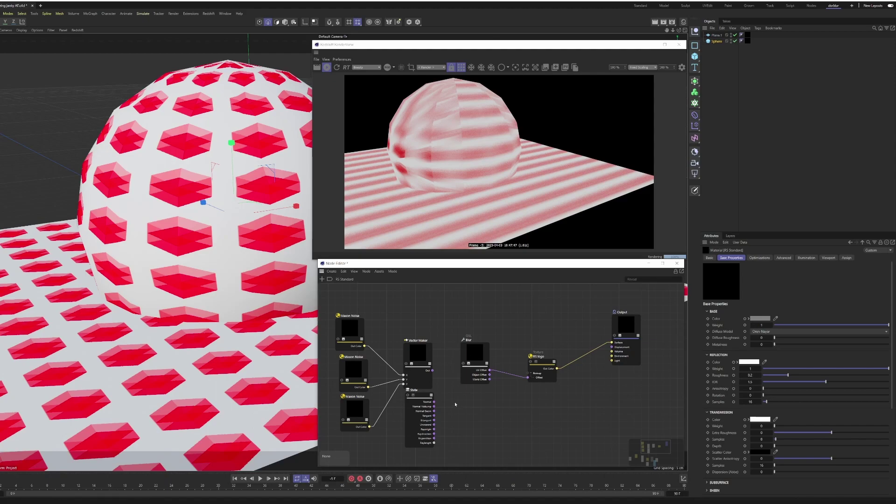
- Connect the State node's Tangent output to the Blur node's vector blur Tangent Input
click(422, 396)
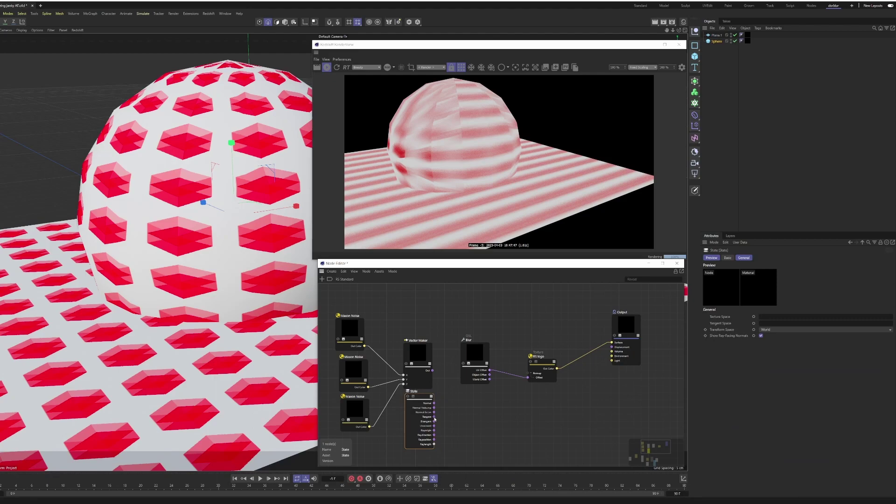
click(469, 373)
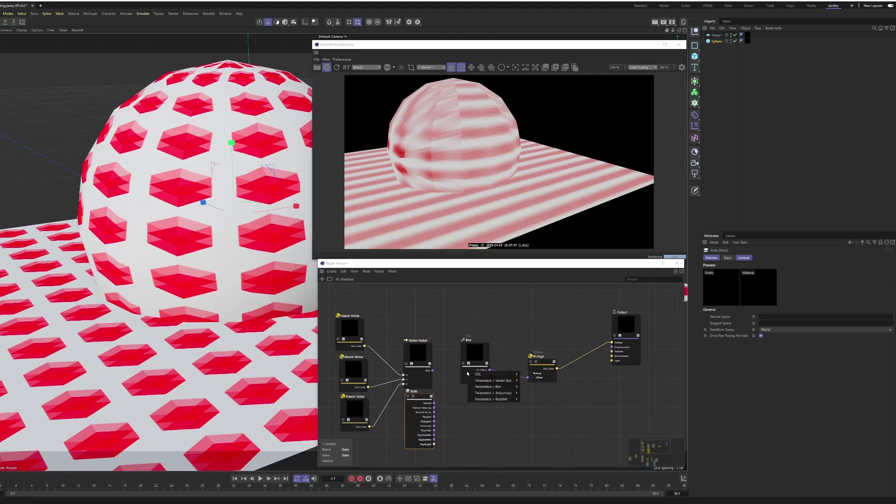
mouse_move(477, 381)
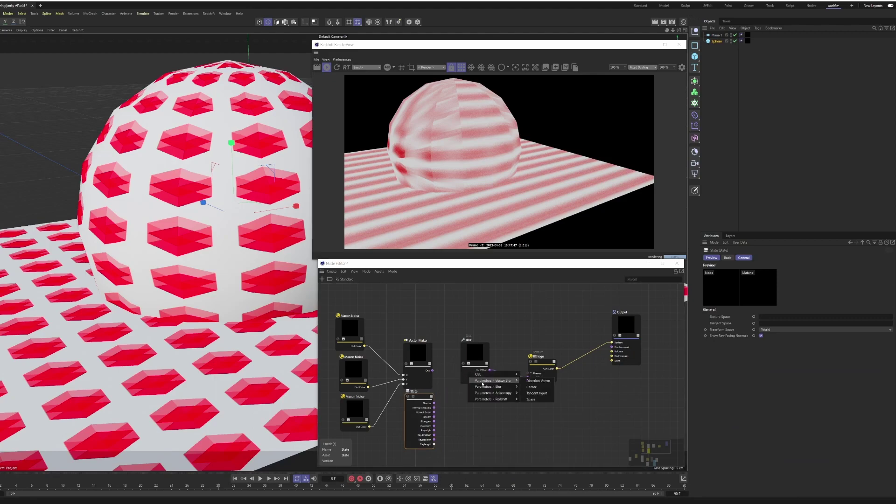
click(537, 393)
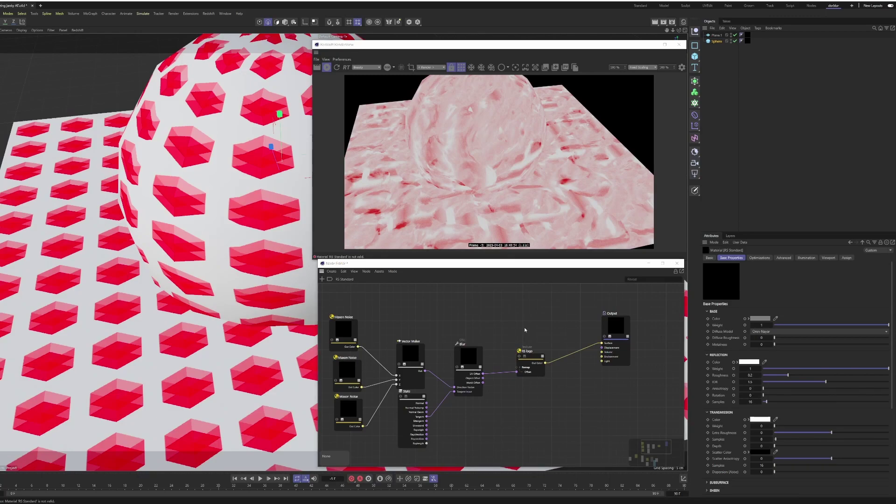
- Add a new Maxon Noise node and place it just above the texture node that the Blur drives
key(c)
double_click(547, 338)
drag(500, 375, 529, 333)
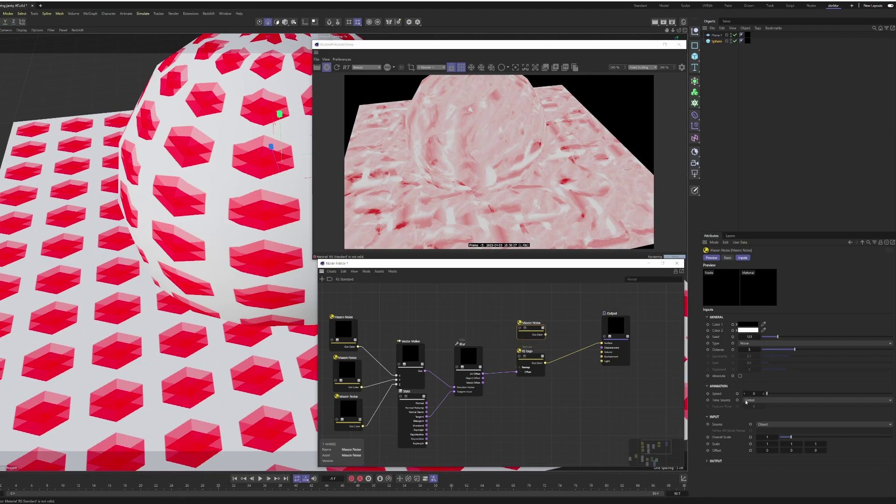
- Set the new Maxon Noise's Source to World and its Type to Cell voronoi
click(793, 425)
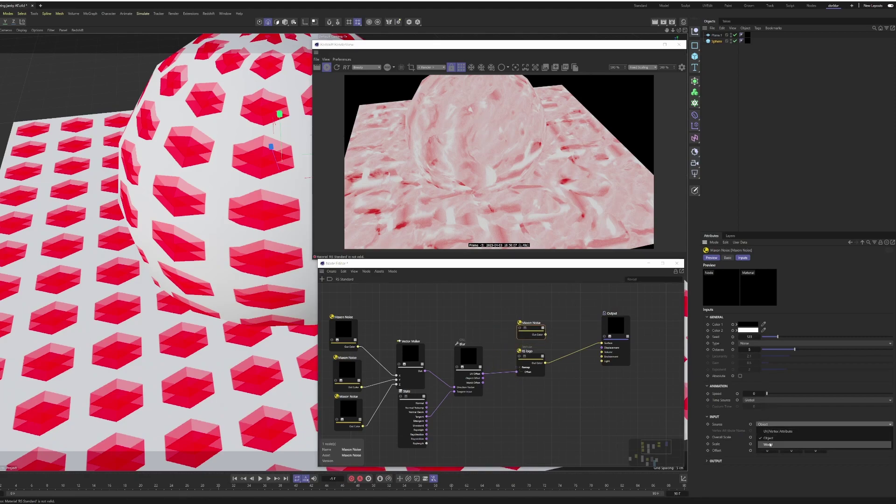
click(793, 445)
click(779, 343)
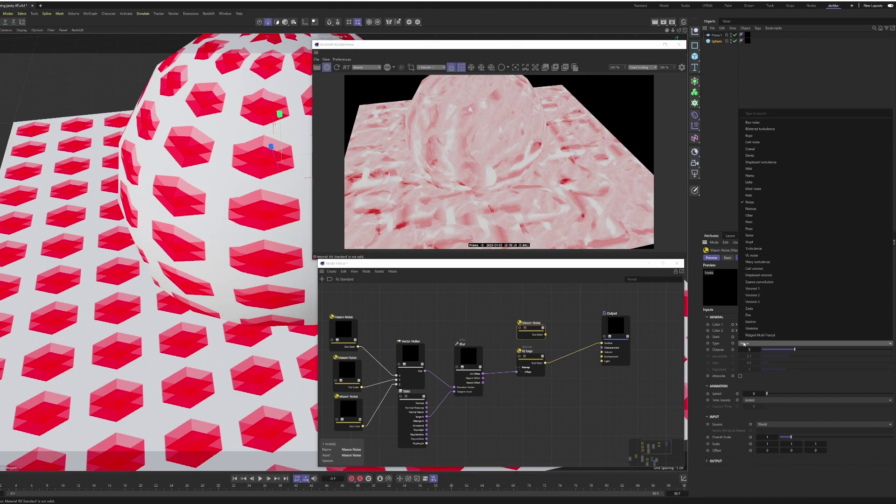
click(754, 269)
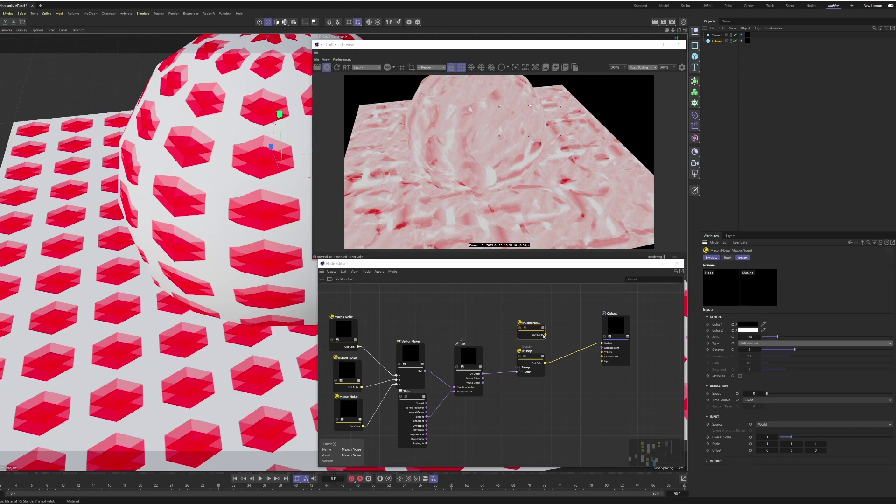
- Connect the new Maxon Noise's Out Color to the Output's Surface and set its Overall Scale to 0.6
drag(546, 335, 601, 344)
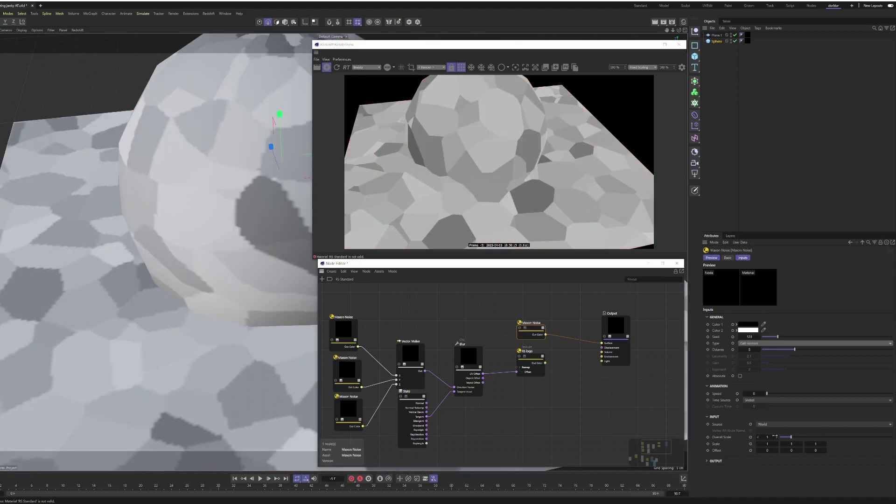
text(0.6)
key(Return)
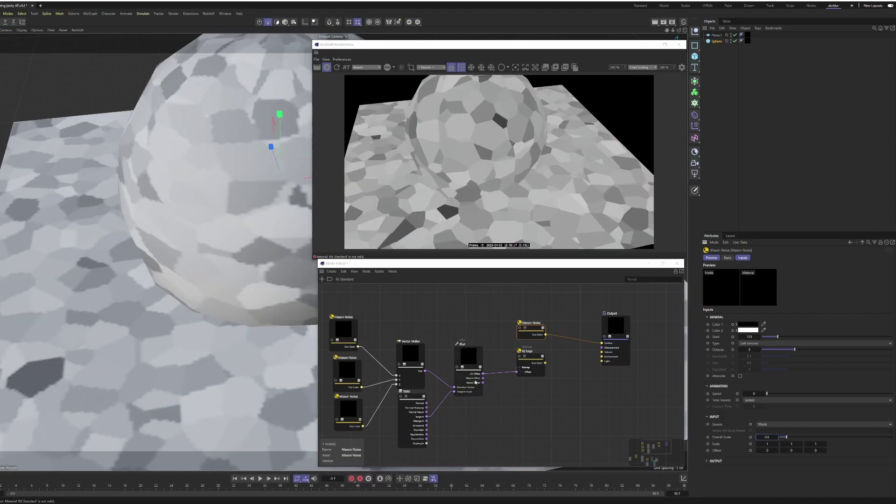
- Connect the Blur node's World Offset to the new Maxon Noise's Offset input, and set the Blur Strength to about 54
drag(483, 383, 521, 335)
mouse_move(533, 352)
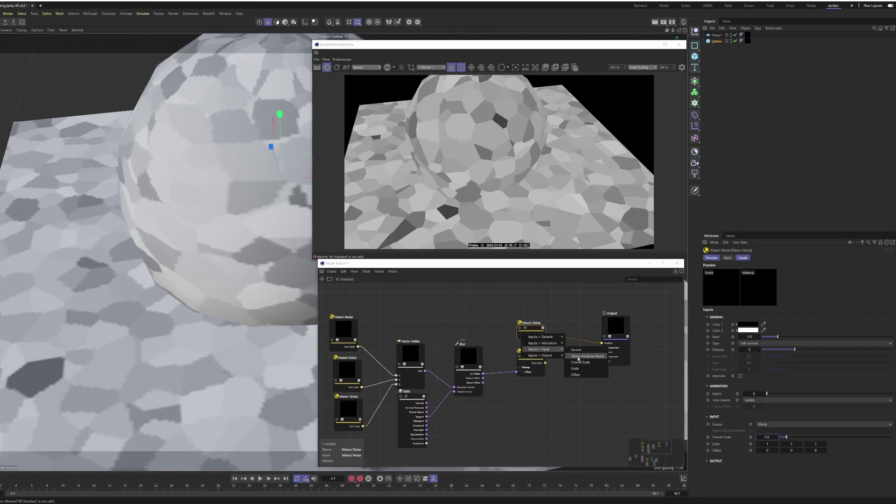
click(576, 374)
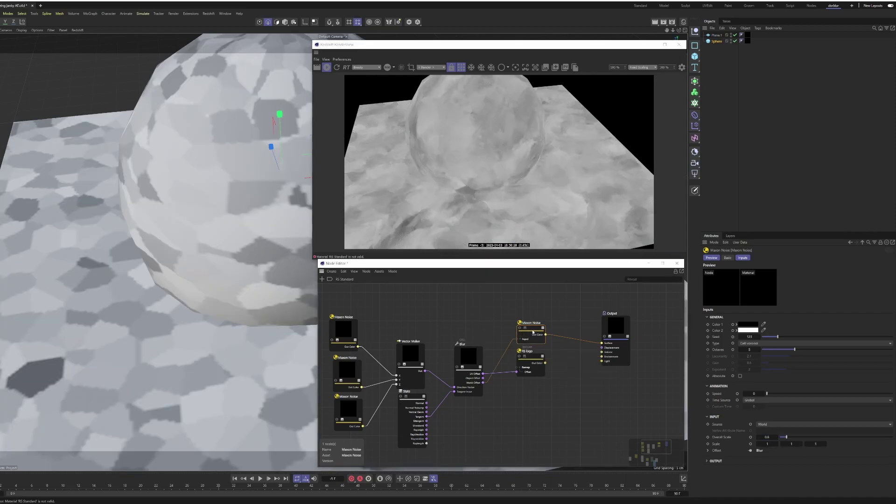
click(469, 359)
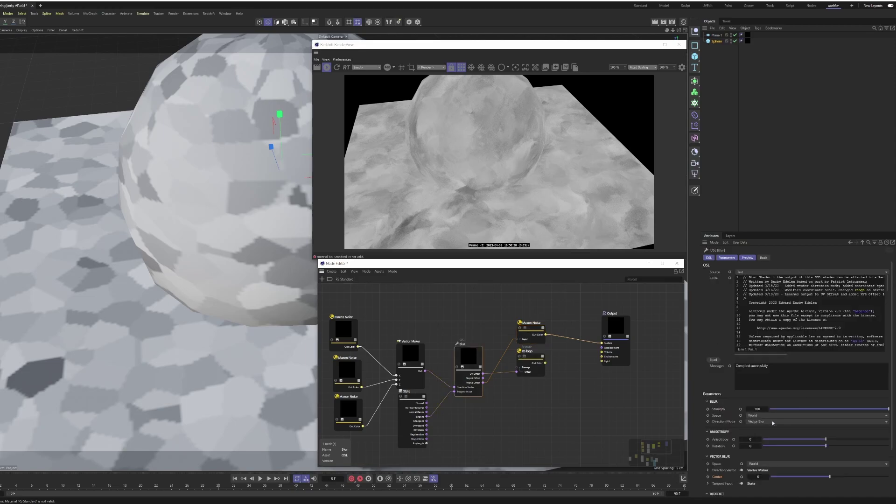
mouse_move(818, 412)
mouse_down()
mouse_move(771, 410)
mouse_move(886, 409)
mouse_move(808, 409)
mouse_move(835, 410)
mouse_up()
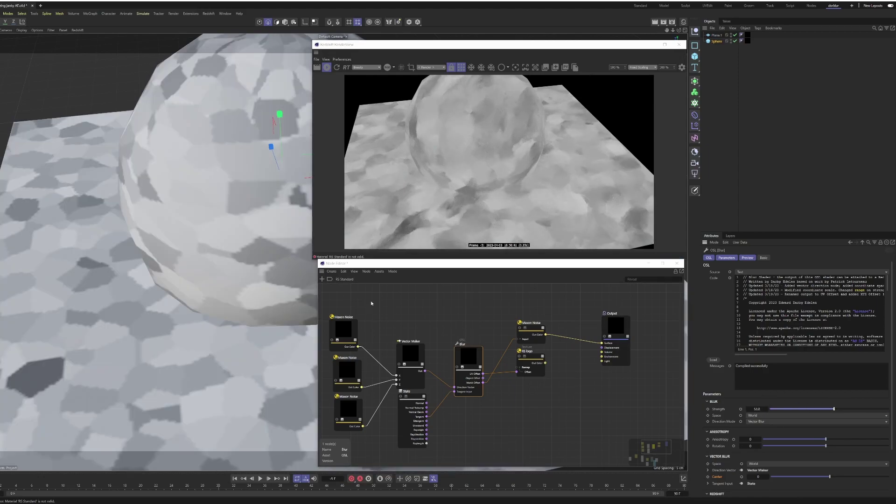
- Select the three Maxon Noise nodes feeding the Vector Maker and try the Naki and Nutous noise types on them
drag(361, 297, 334, 447)
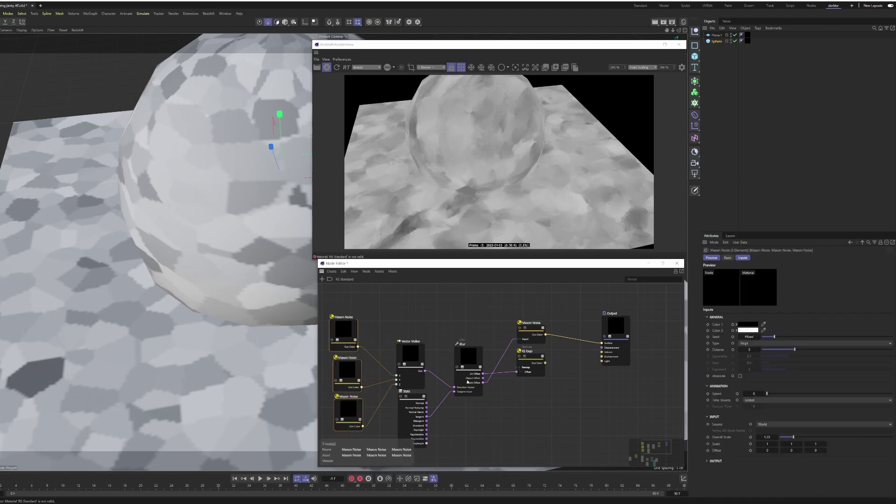
click(775, 343)
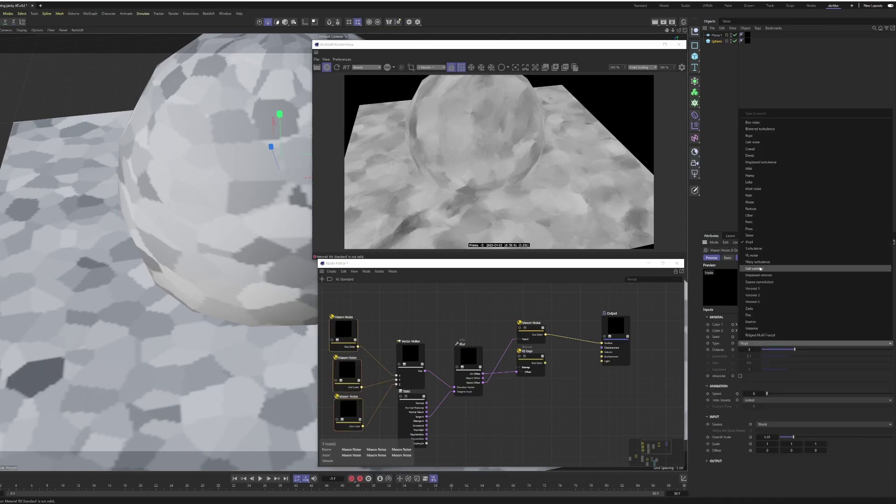
click(758, 196)
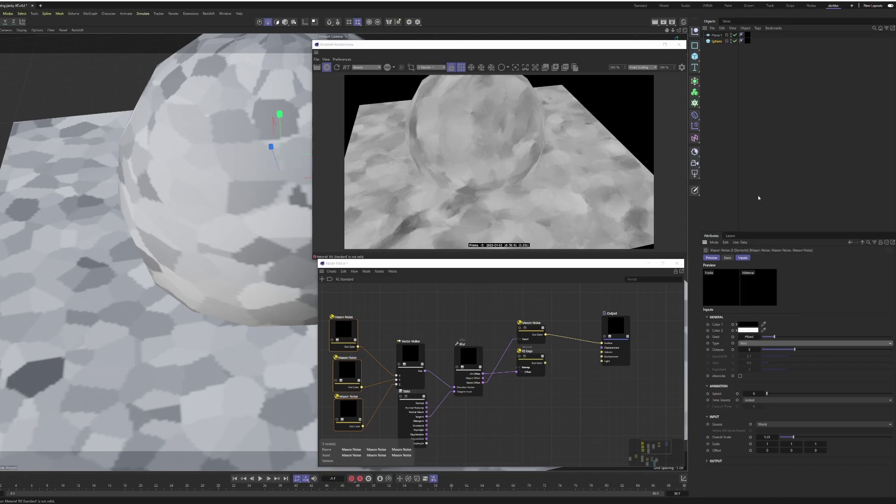
click(768, 344)
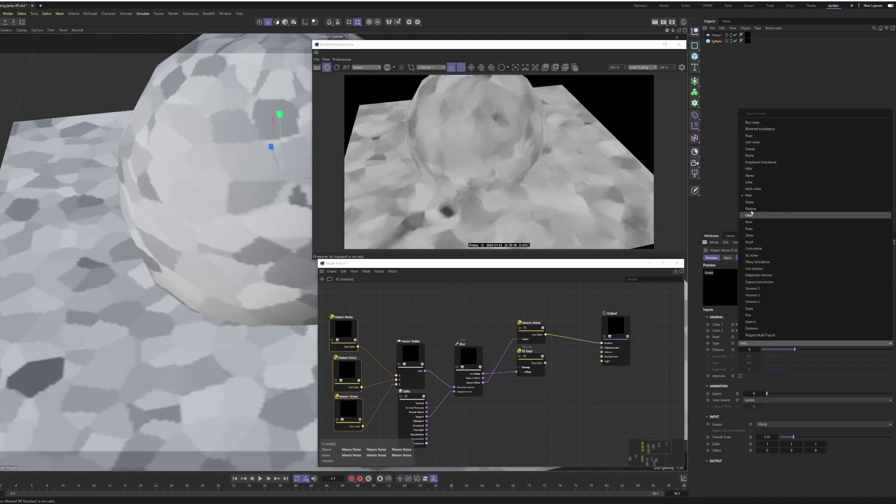
click(756, 209)
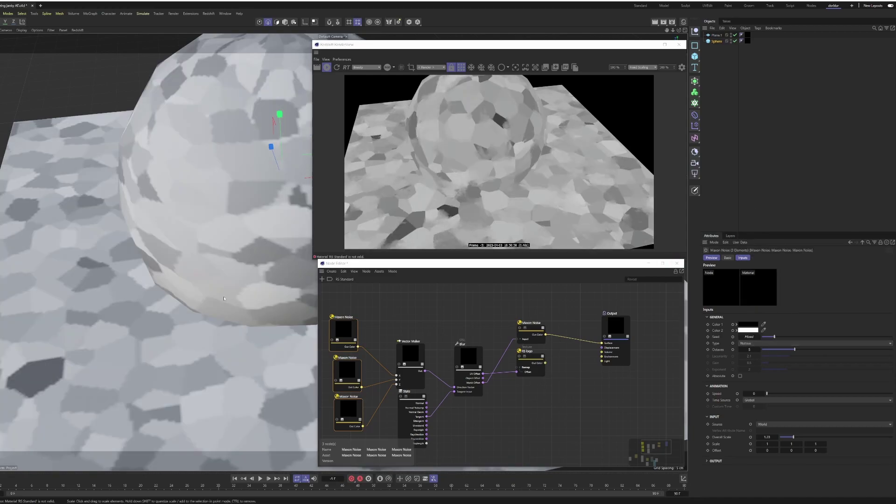
- Try the Voronoi 2 and VL noise types on the three Maxon Noise nodes feeding the Vector Maker
click(781, 344)
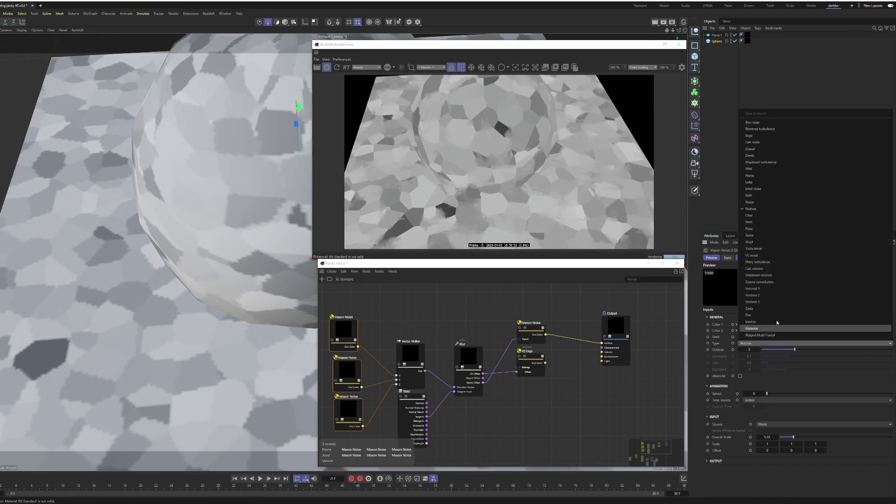
click(767, 295)
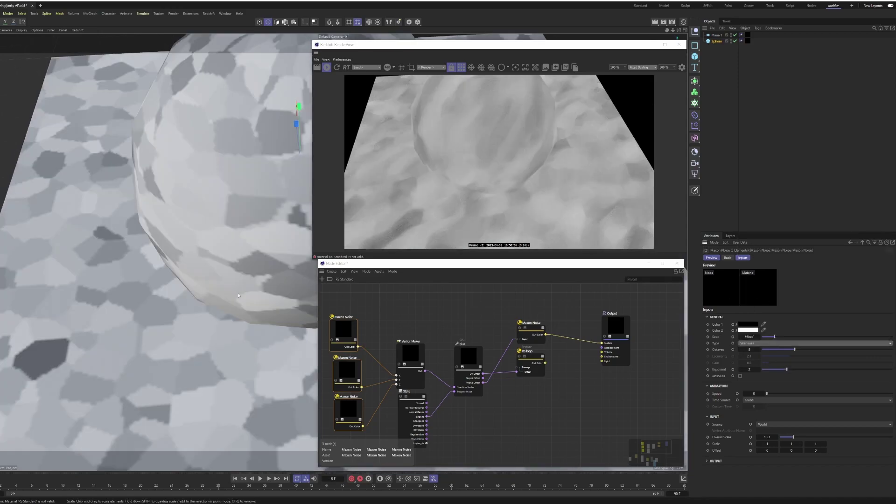
scroll(180, 308, down, 5)
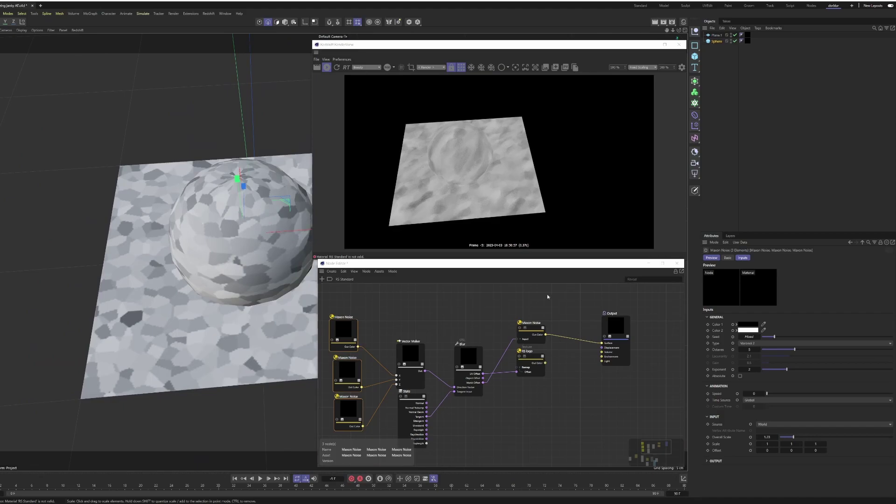
click(789, 344)
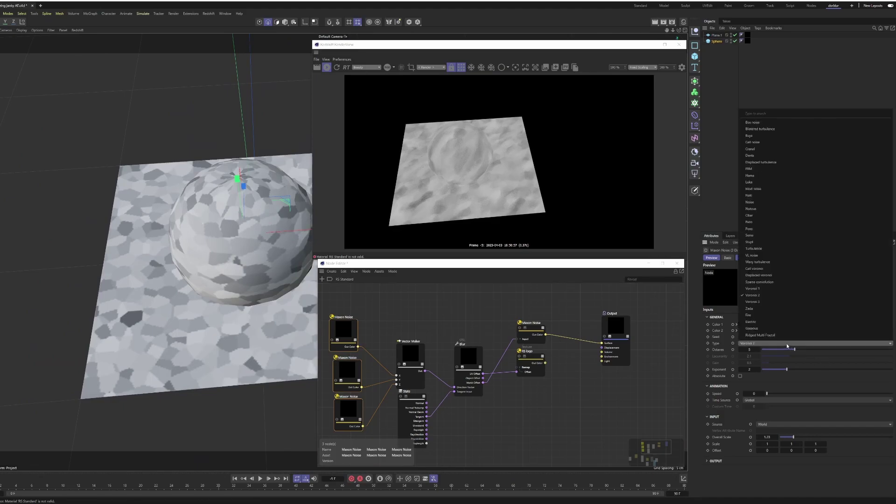
click(774, 256)
scroll(276, 291, up, 4)
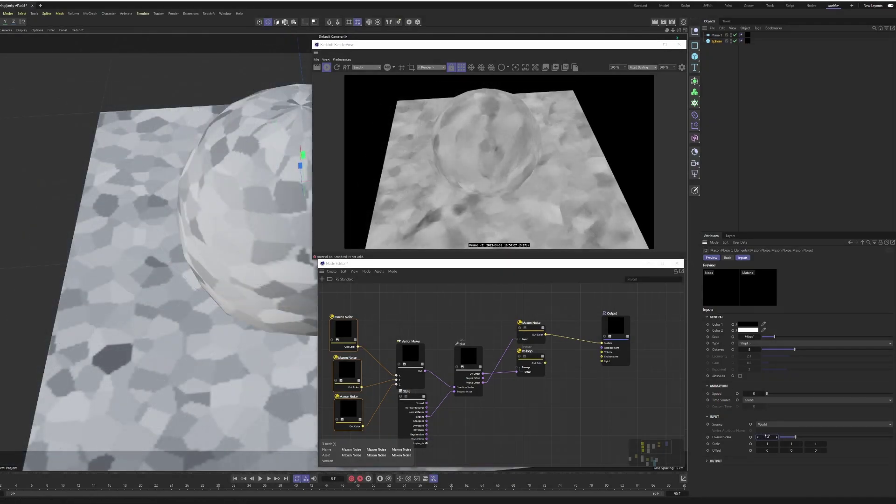
- Reduce the Overall Scale of the three Maxon Noise nodes to 0.5, and further to 0.2, and inspect the render
click(767, 437)
text(0.5)
key(Return)
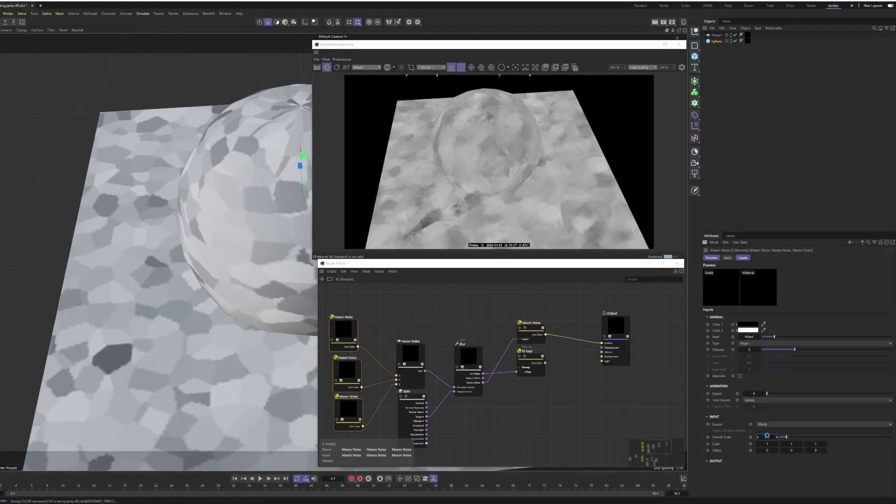
text(0.2)
key(Return)
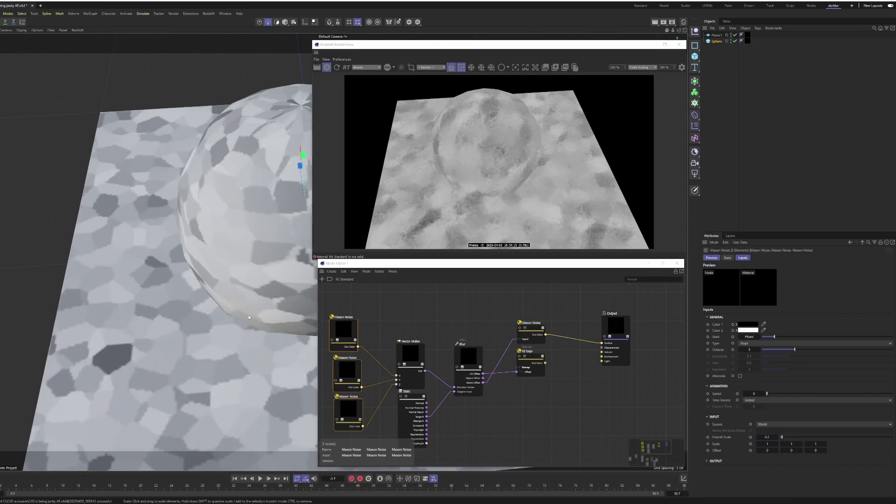
scroll(263, 308, up, 3)
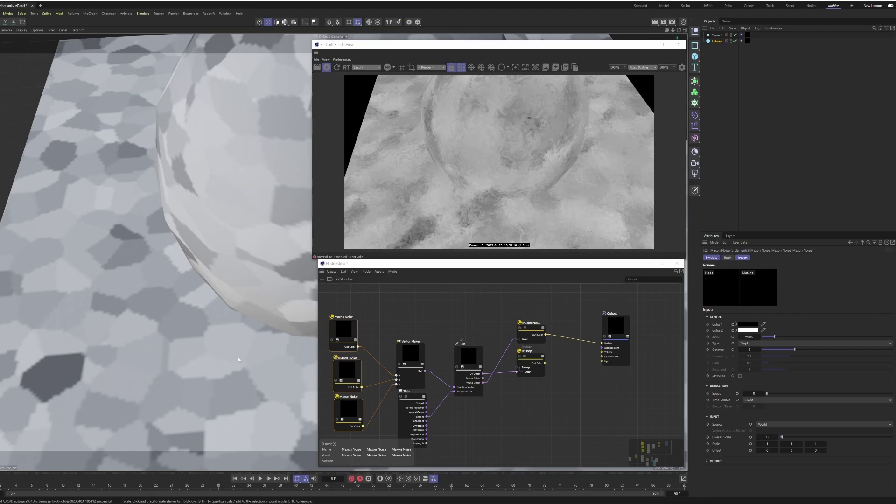
scroll(160, 315, down, 3)
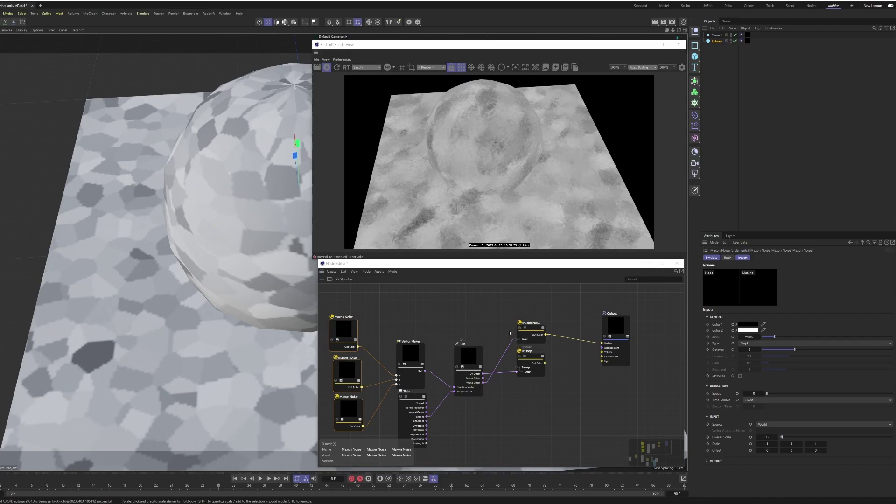
- Switch the Blur node's Direction Mode to Anisotropy and vary its Strength, leaving it at about 26
click(465, 360)
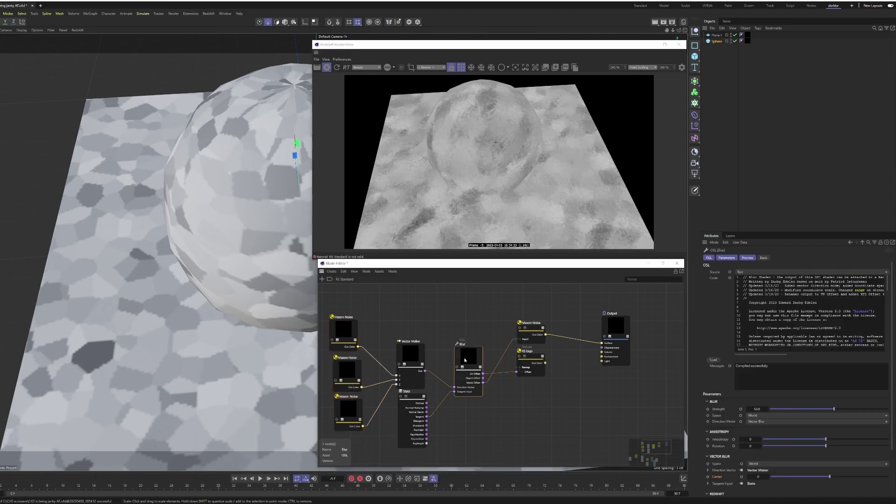
click(756, 421)
click(755, 427)
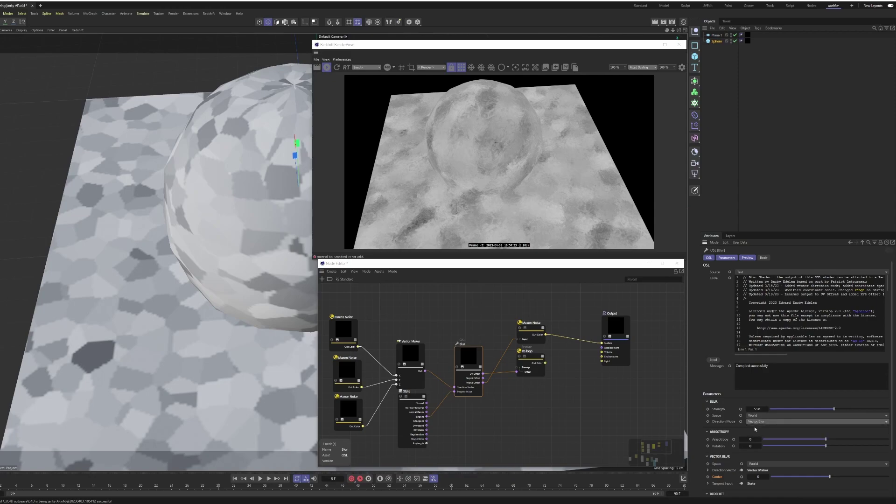
click(786, 410)
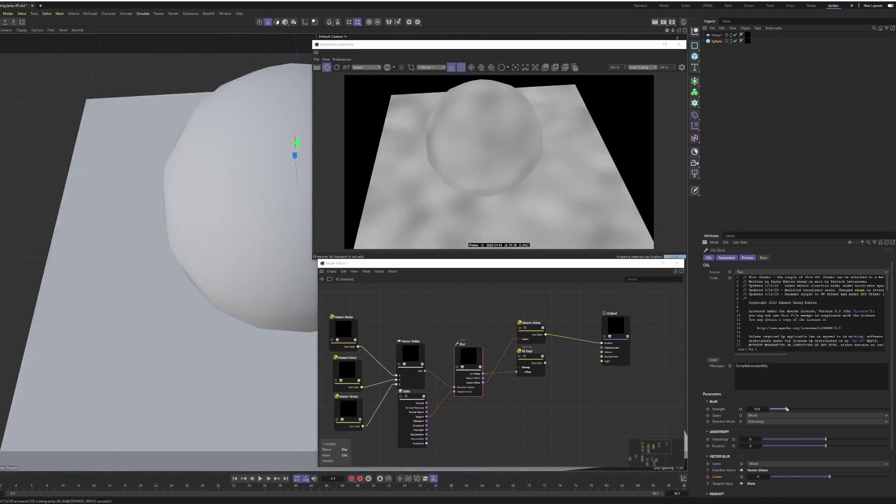
click(794, 410)
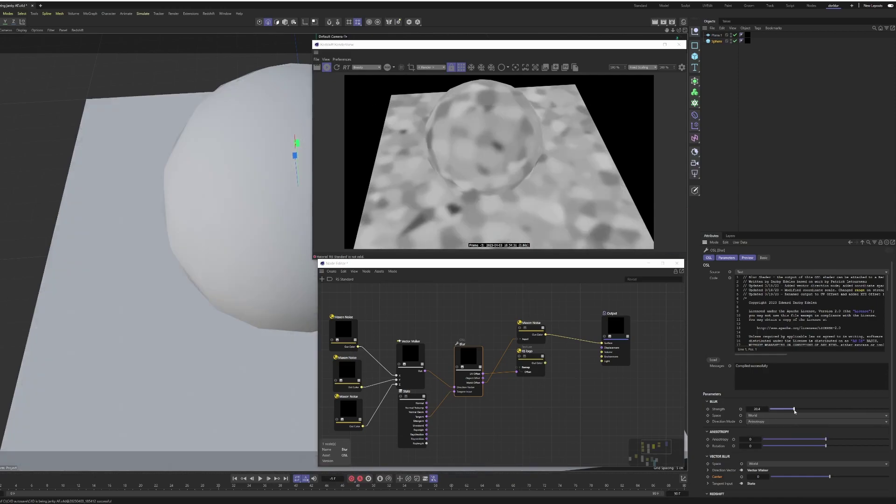
click(772, 409)
click(801, 410)
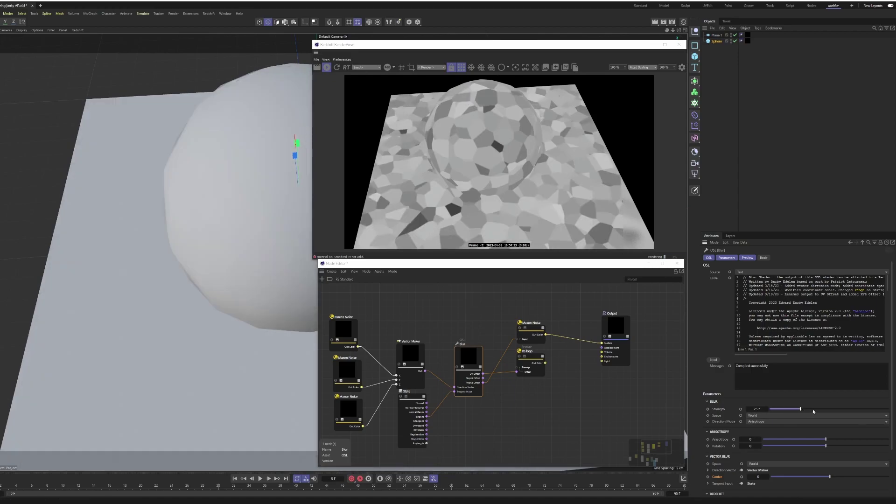
- Change the Type of the Maxon Noise connected to the Output to Sparse convolution
click(531, 326)
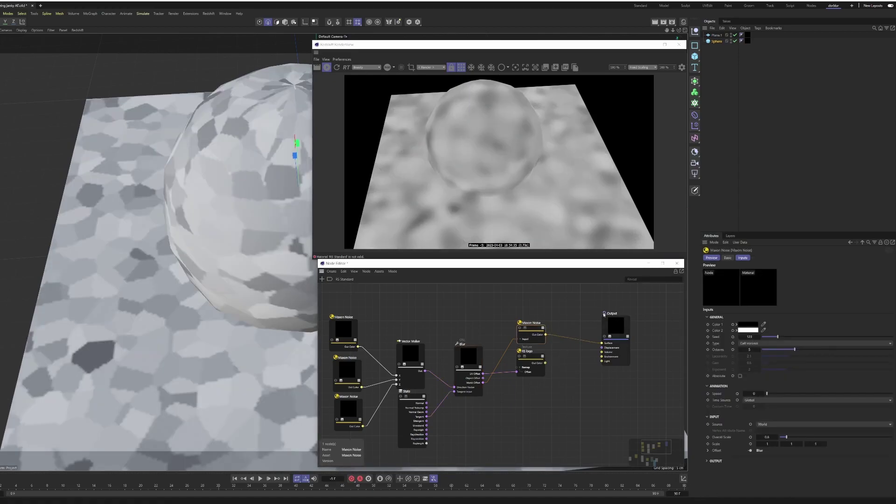
click(753, 344)
click(761, 284)
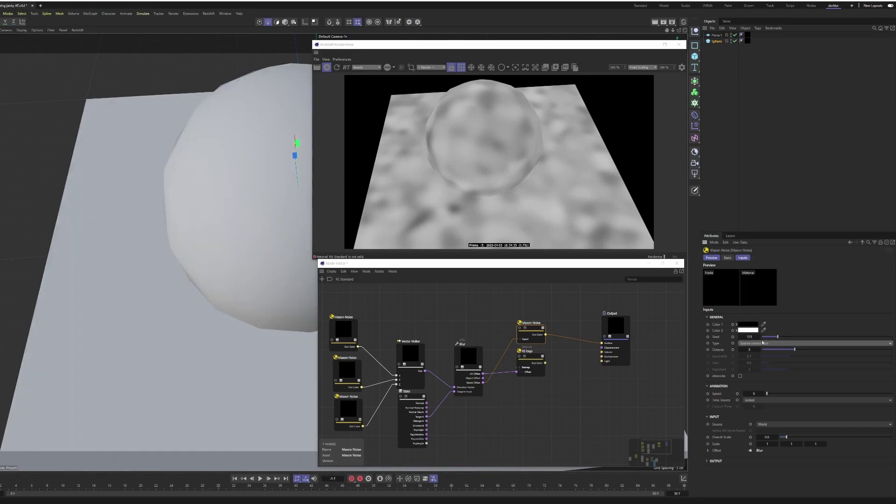